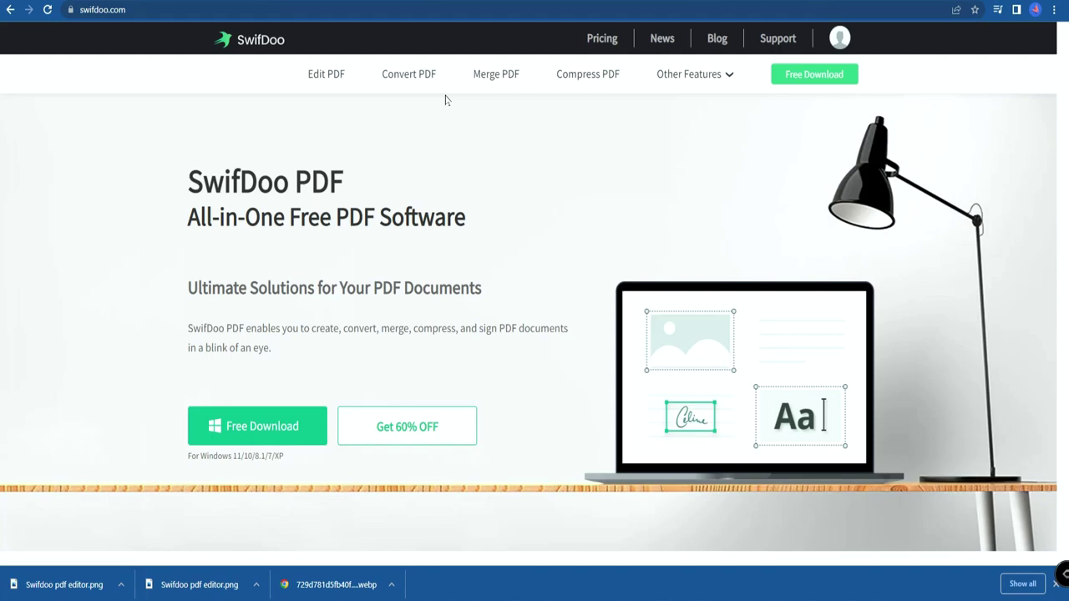
pyautogui.scroll(-6, 446, 99)
pyautogui.scroll(-3, 461, 218)
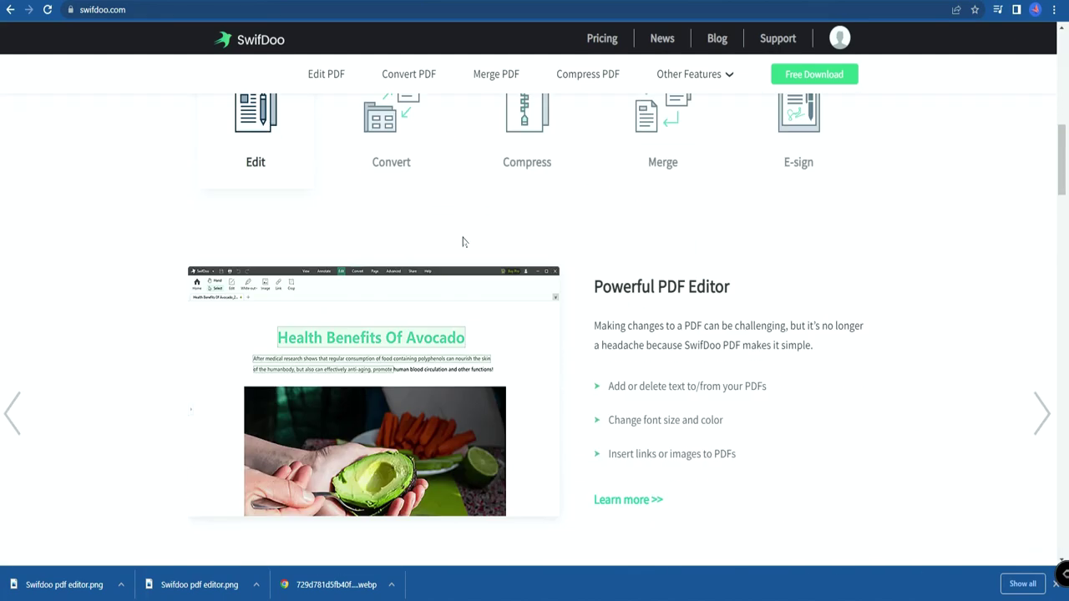
pyautogui.scroll(-5, 463, 242)
pyautogui.scroll(14, 463, 241)
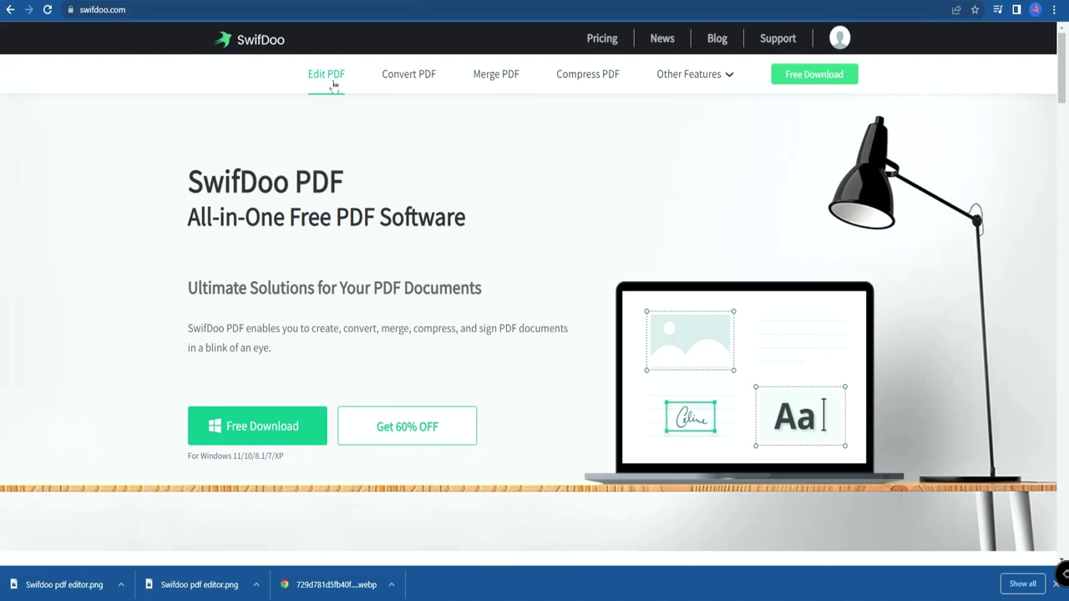
# - Convert mi_phone_user_manual_EN.pdf with the online PDF to Image converter and return to the file chooser page
pyautogui.click(401, 81)
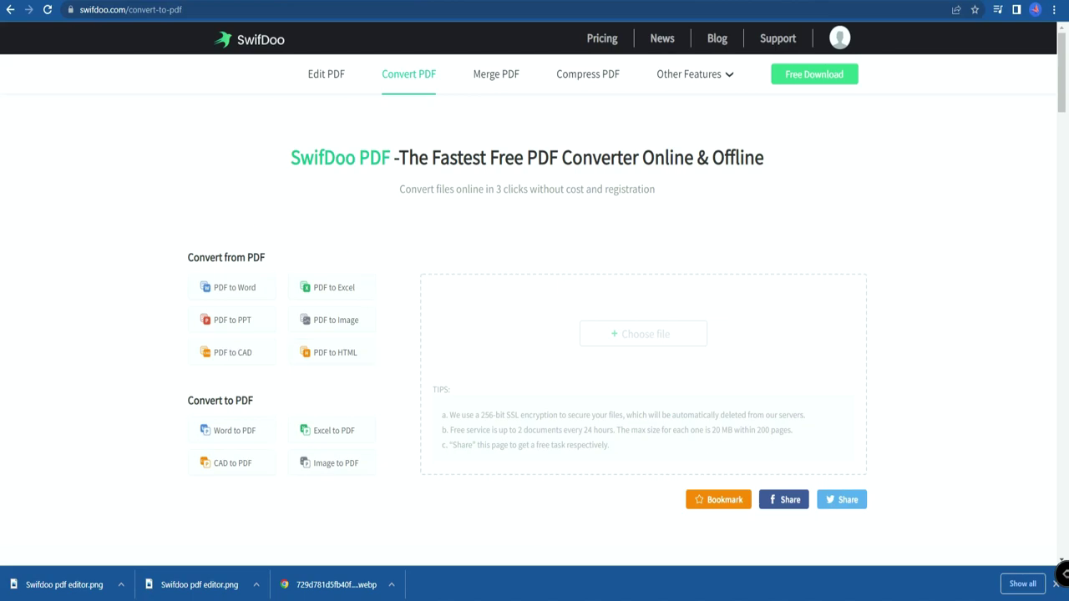
pyautogui.click(233, 298)
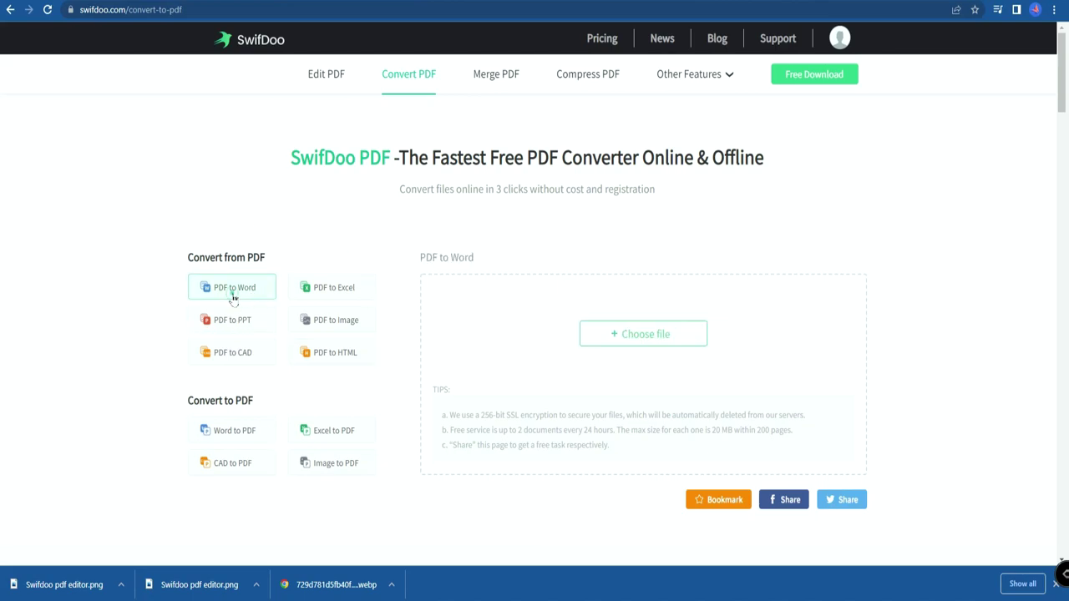
pyautogui.click(310, 324)
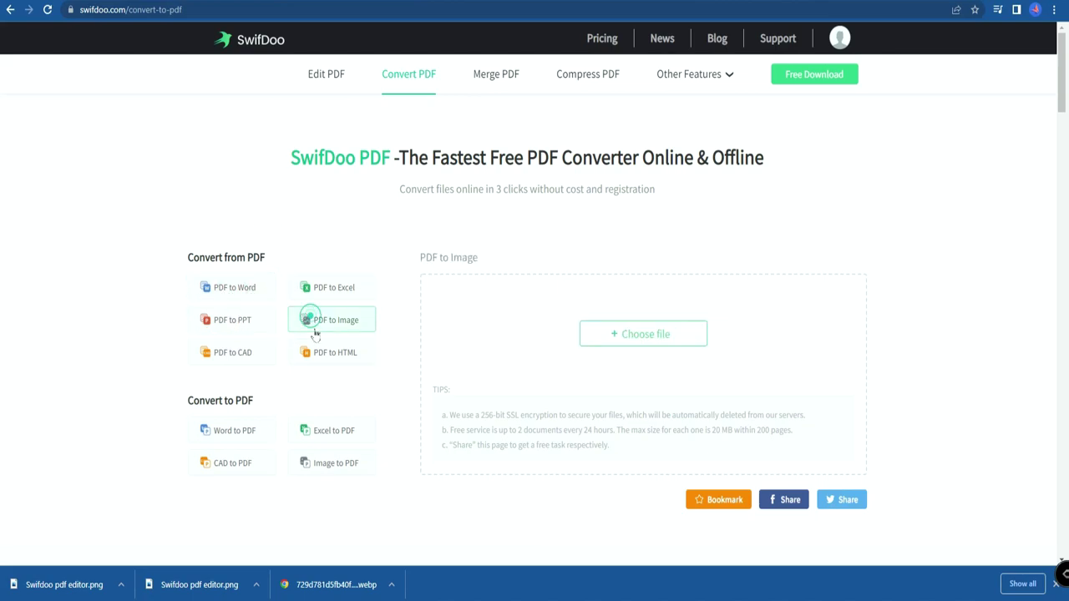
pyautogui.click(648, 335)
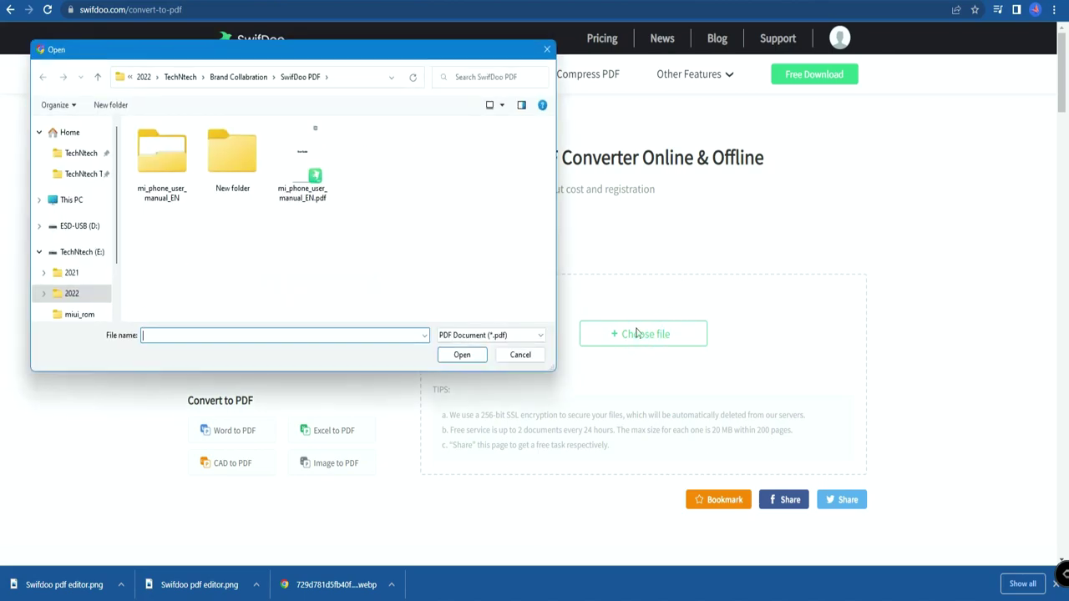
pyautogui.click(303, 163)
pyautogui.click(462, 355)
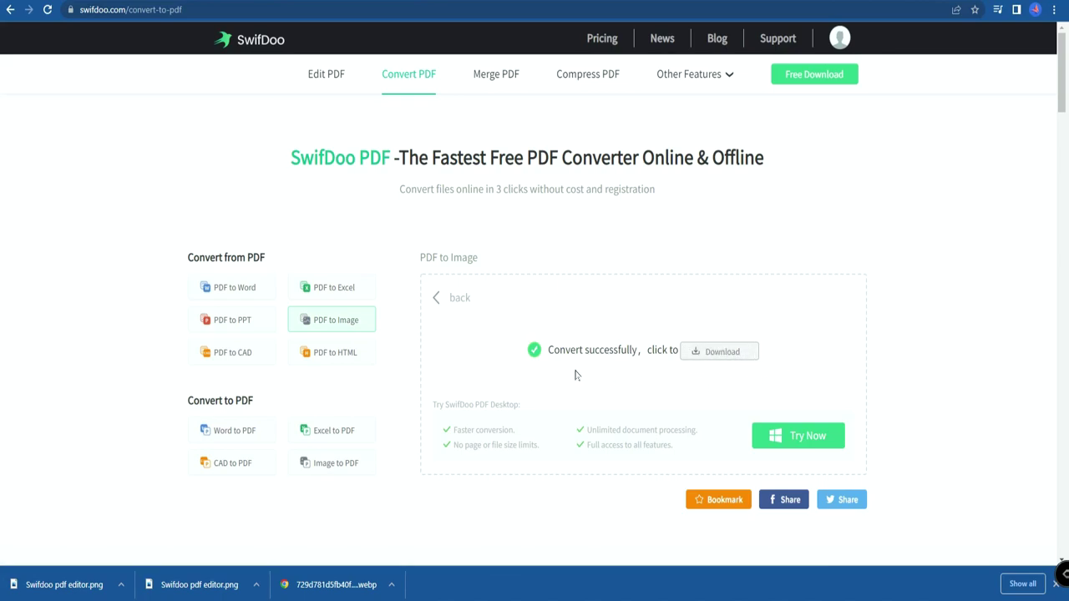
pyautogui.click(445, 298)
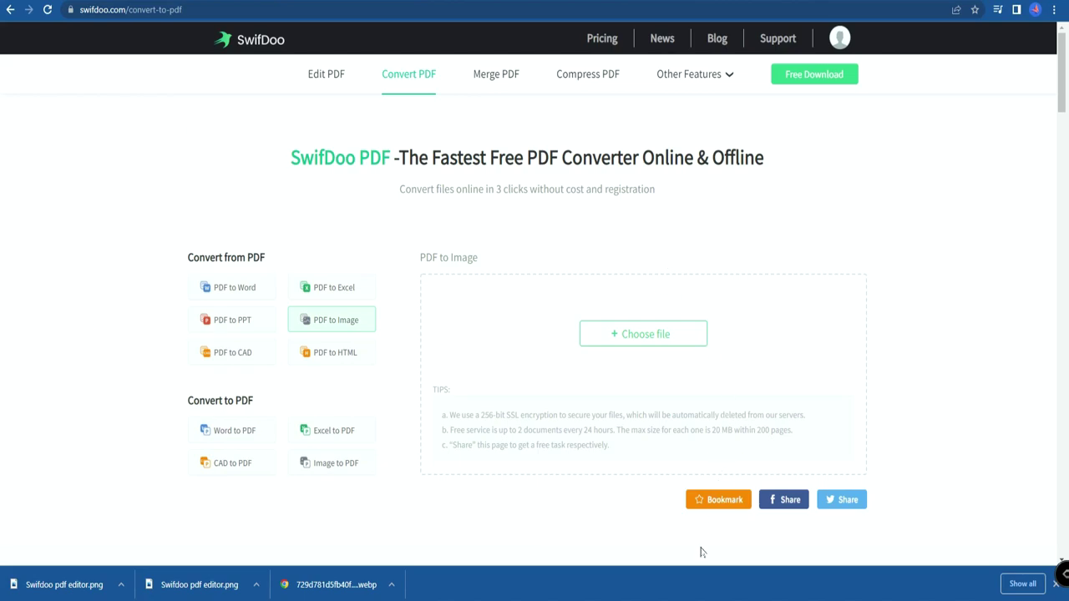
# - View the website's Edit PDF page, switch to the SwifDoo PDF desktop app and open mi_phone_user_manual_EN from the recent files
pyautogui.click(326, 74)
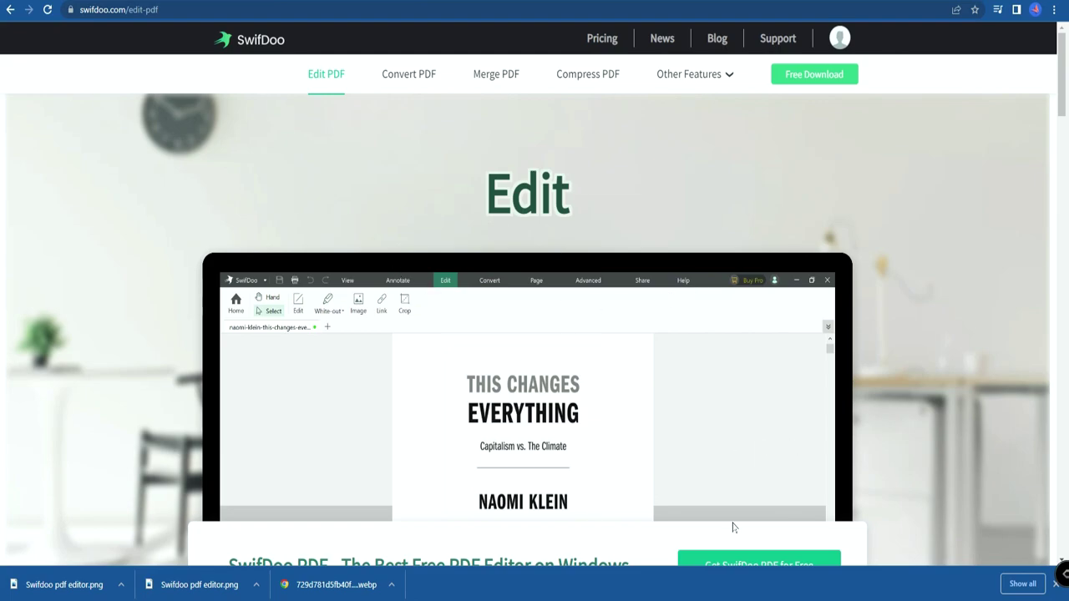
pyautogui.hotkey('alt', 'Tab')
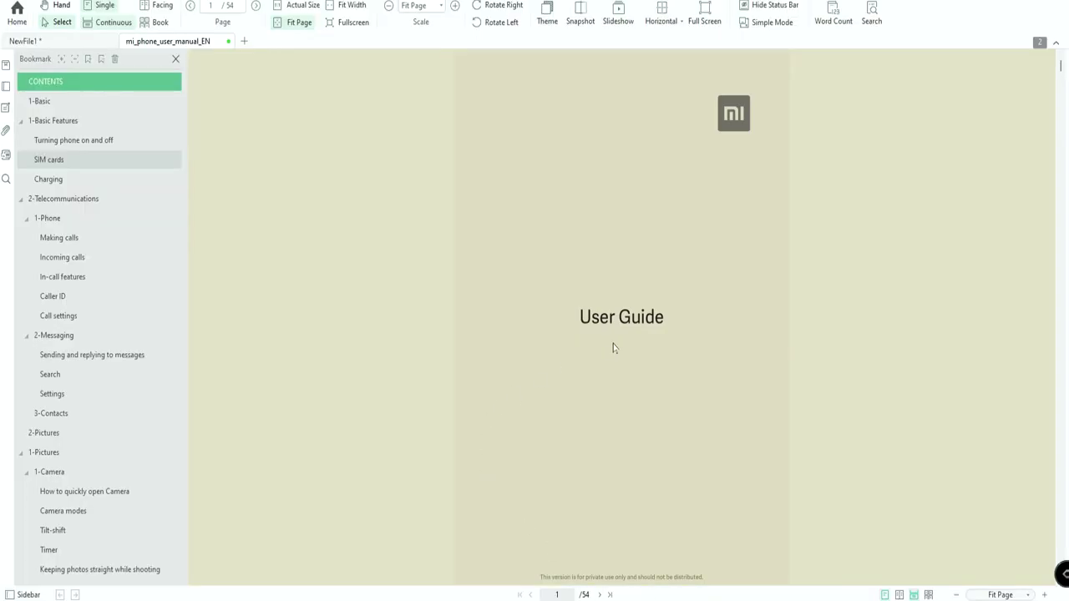
pyautogui.click(17, 15)
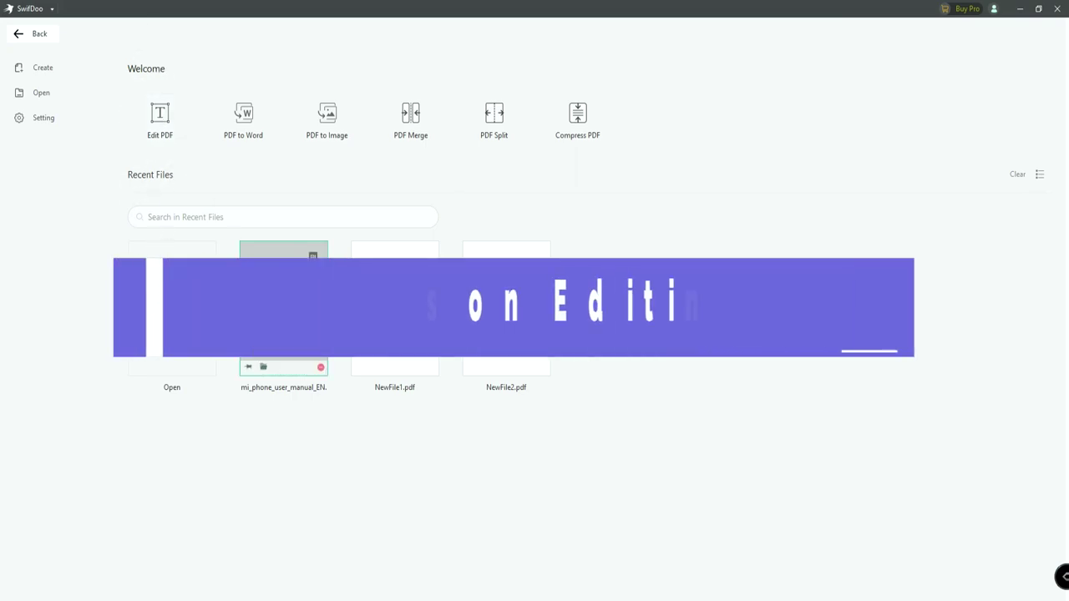
pyautogui.click(284, 301)
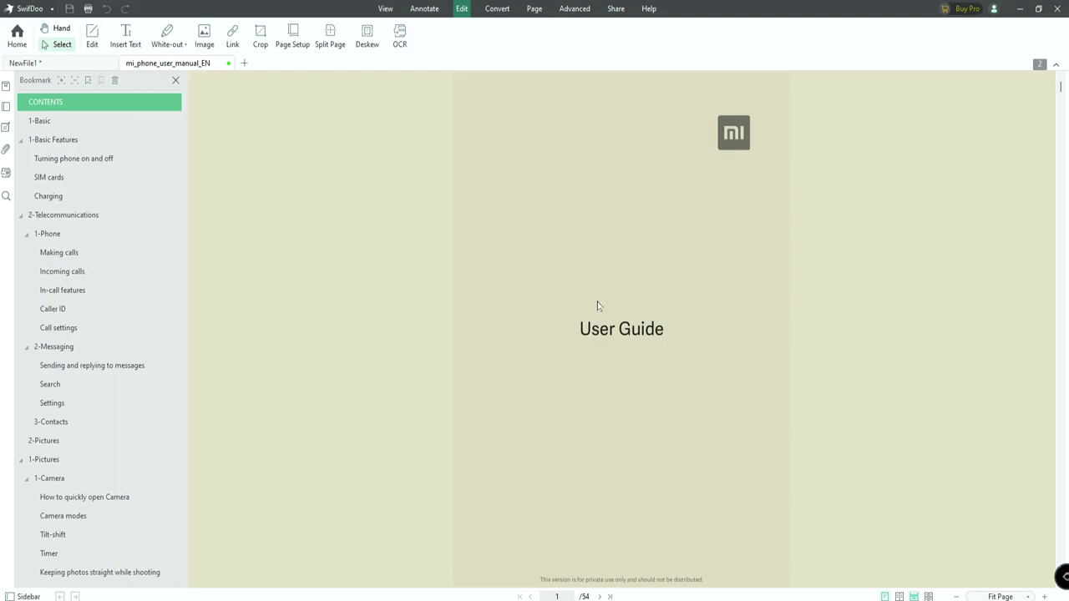
# - In the text under "Turning on" on page 5, change "your phone" to "you phone"
pyautogui.scroll(-15, 696, 300)
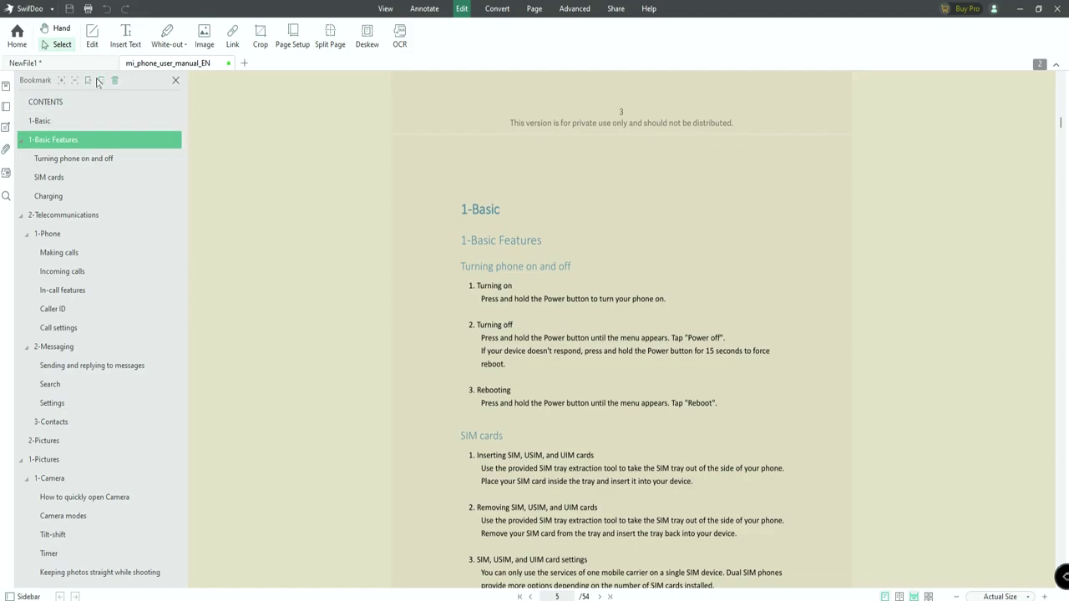
pyautogui.click(87, 42)
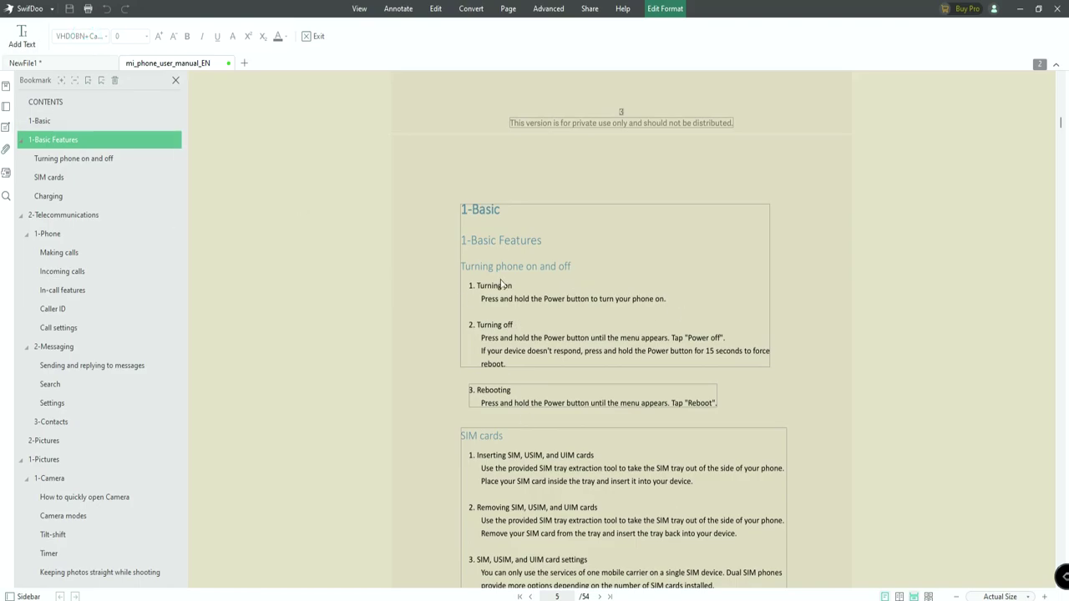
pyautogui.click(618, 298)
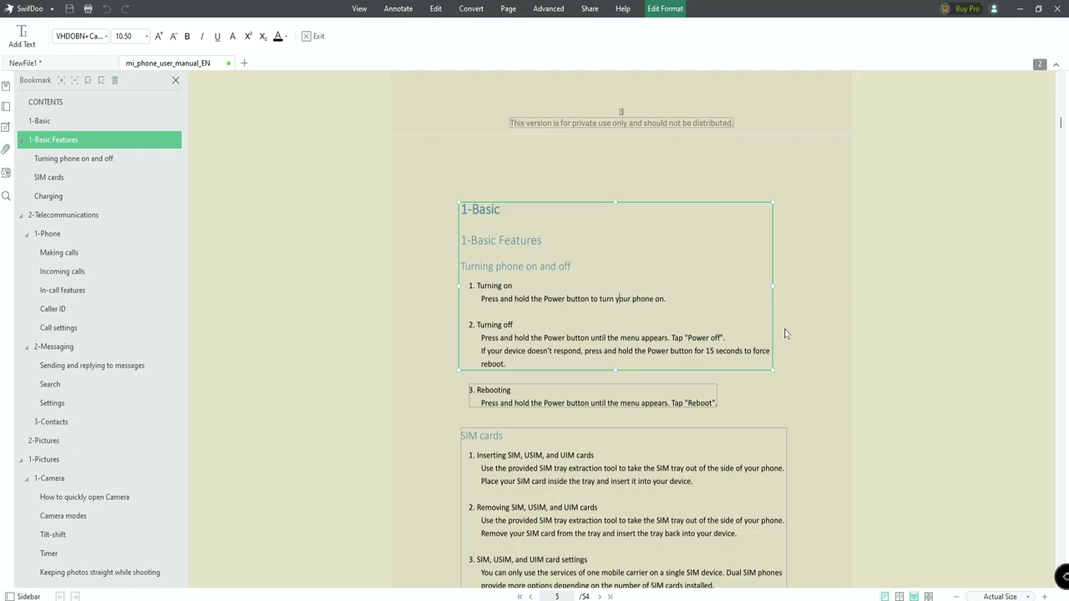
pyautogui.press('Delete')
pyautogui.press('Delete')
pyautogui.press('Delete')
pyautogui.press('Delete')
pyautogui.write('ou')
# - Change the "1-Basic Features" subheading on page 5 to "1-Basic Feature"
pyautogui.click(521, 239)
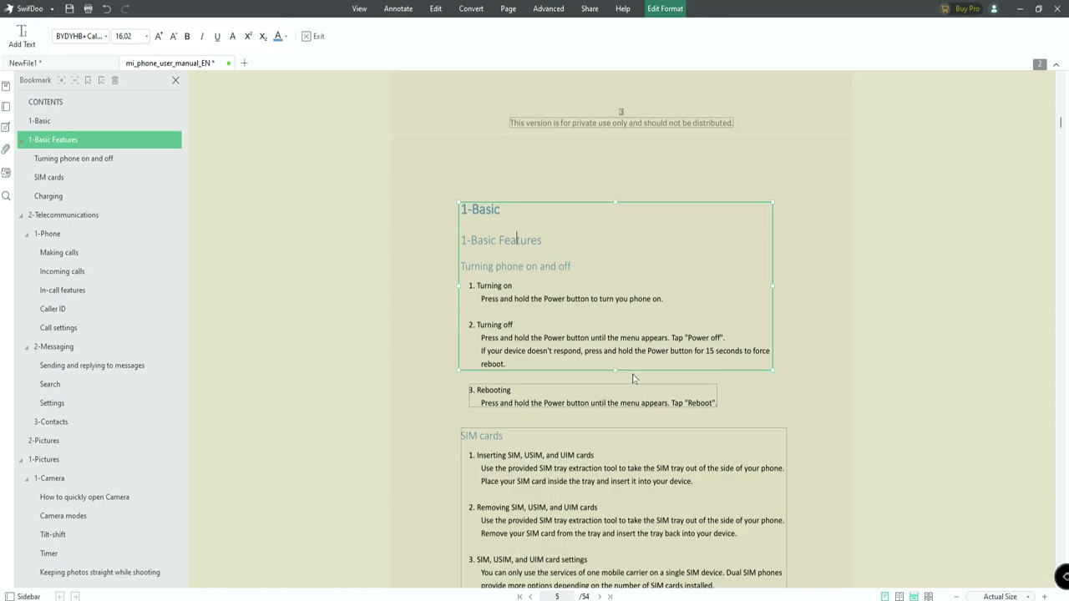
pyautogui.press('Delete')
pyautogui.press('Delete')
# - Append "needs" to the "1-Basic" heading on page 5 and leave text editing
pyautogui.click(512, 211)
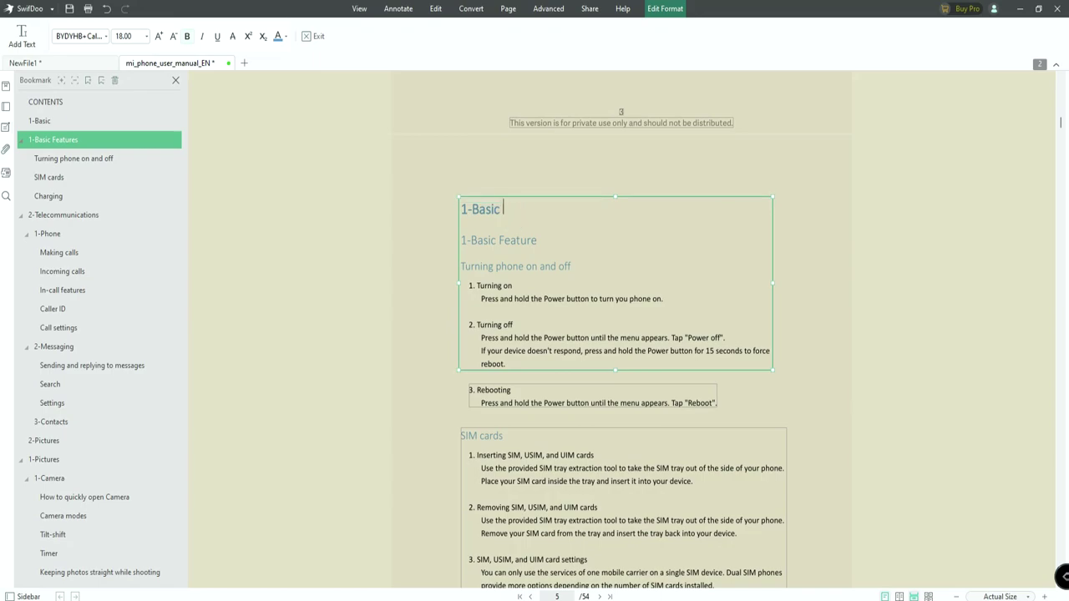
pyautogui.write('needs')
pyautogui.click(503, 241)
pyautogui.click(484, 210)
pyautogui.click(527, 209)
pyautogui.click(537, 296)
pyautogui.scroll(3, 622, 334)
pyautogui.scroll(-10, 622, 334)
pyautogui.scroll(8, 623, 334)
pyautogui.scroll(6, 622, 334)
pyautogui.scroll(-6, 622, 335)
pyautogui.scroll(-9, 643, 432)
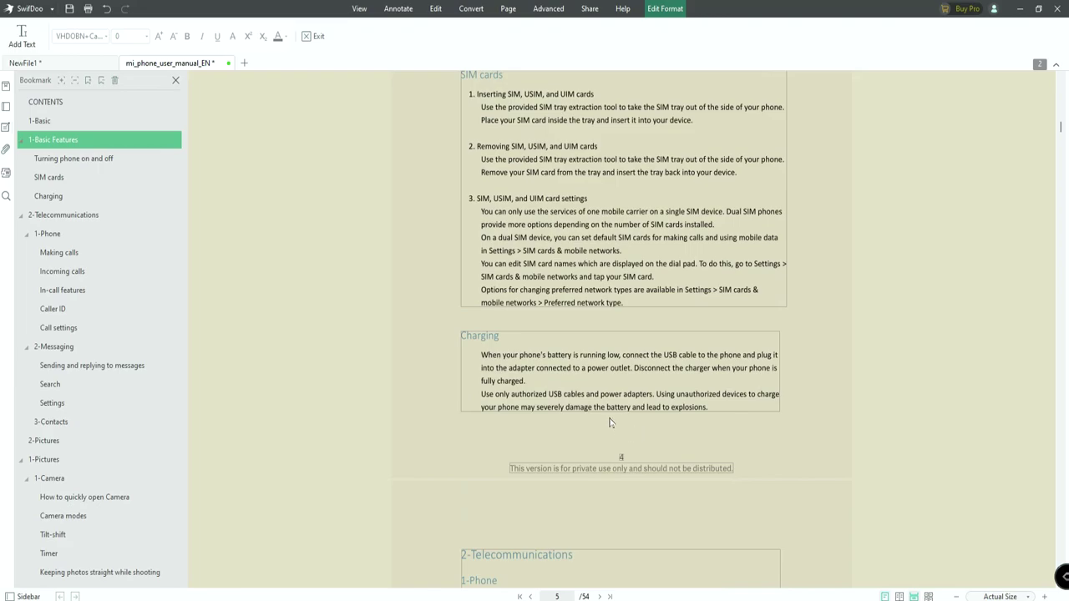
pyautogui.click(310, 36)
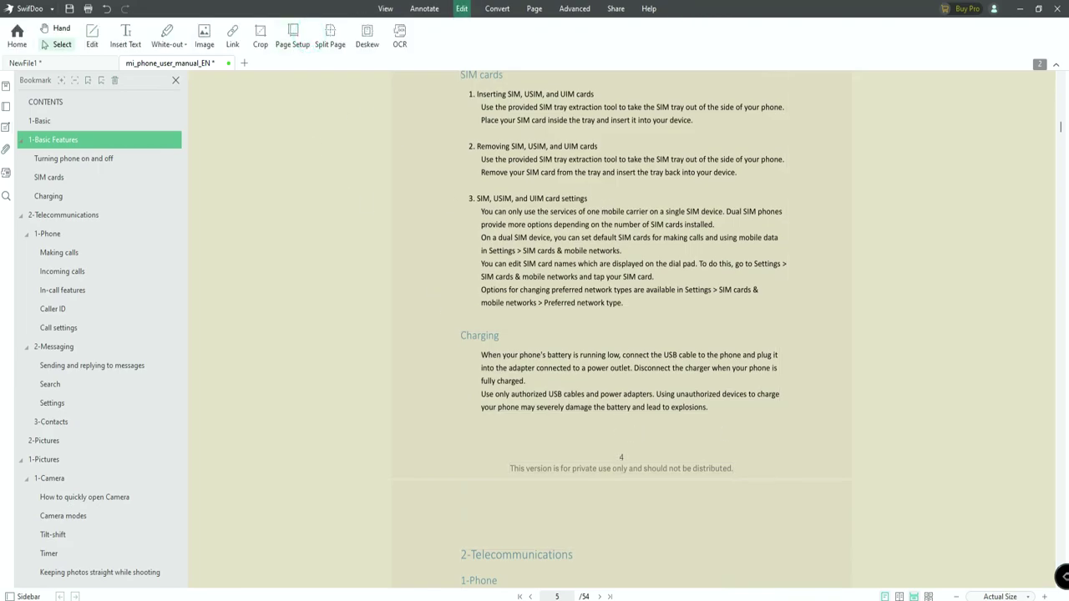
# - Find the phone illustration above "Group selfies" on page 13 and examine the actions available for the image
pyautogui.scroll(-20, 600, 401)
pyautogui.scroll(3, 599, 402)
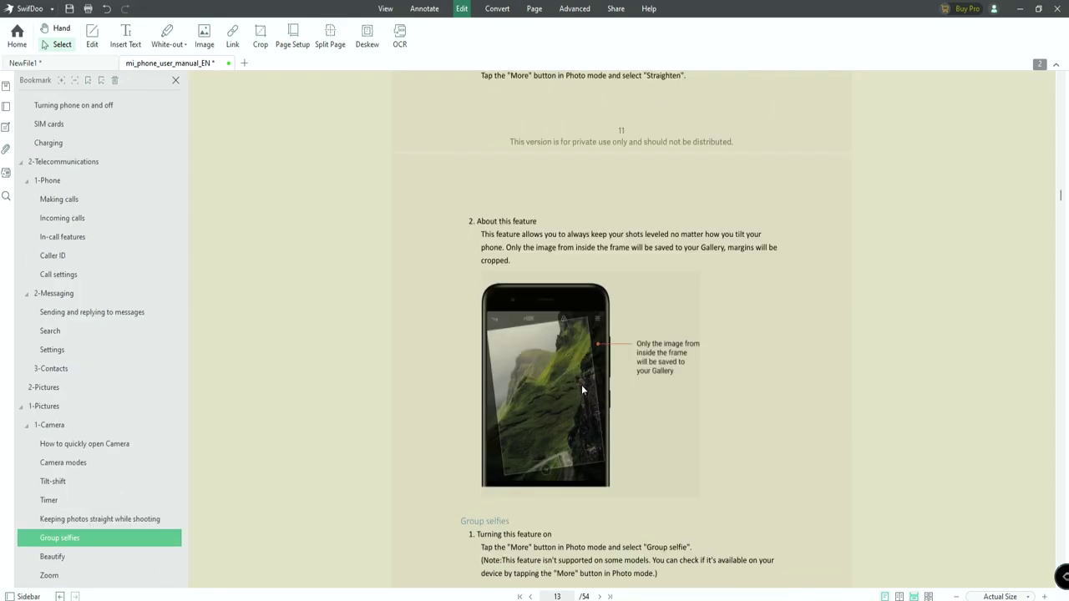
pyautogui.click(578, 385)
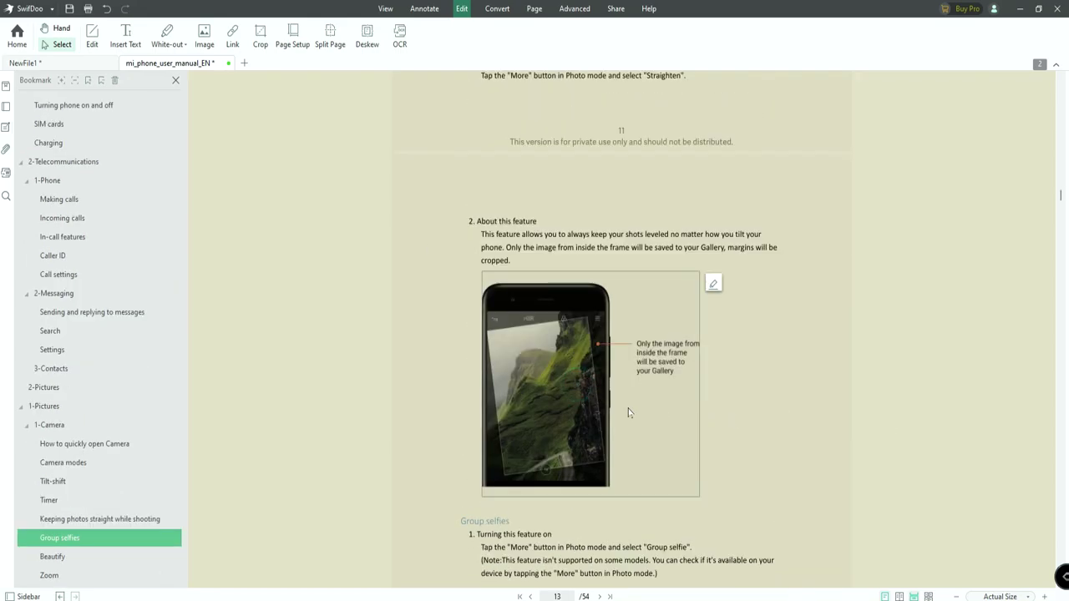
pyautogui.rightClick(609, 358)
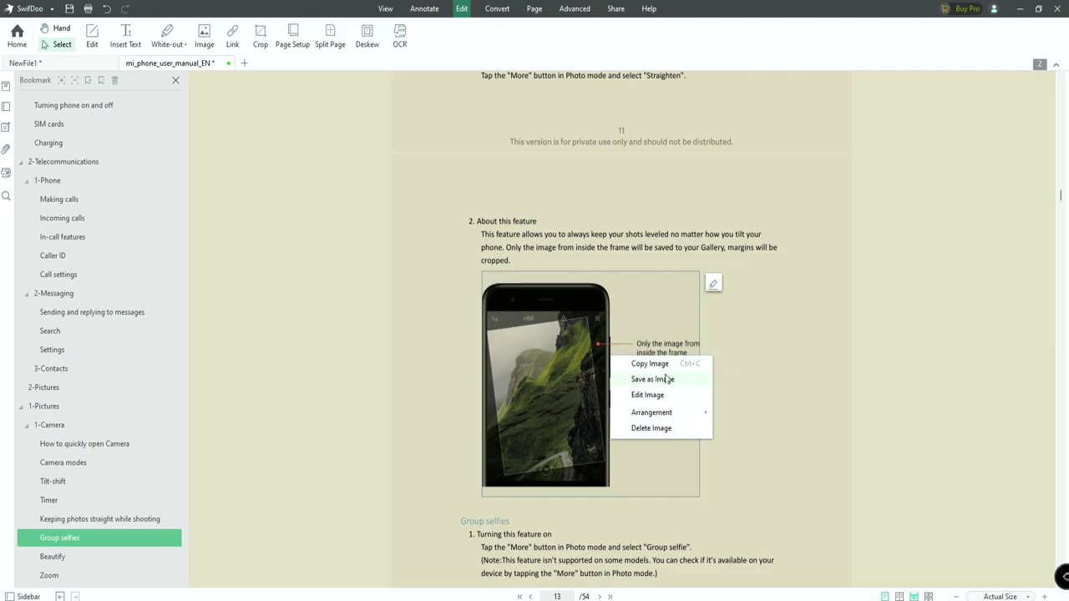
pyautogui.click(907, 336)
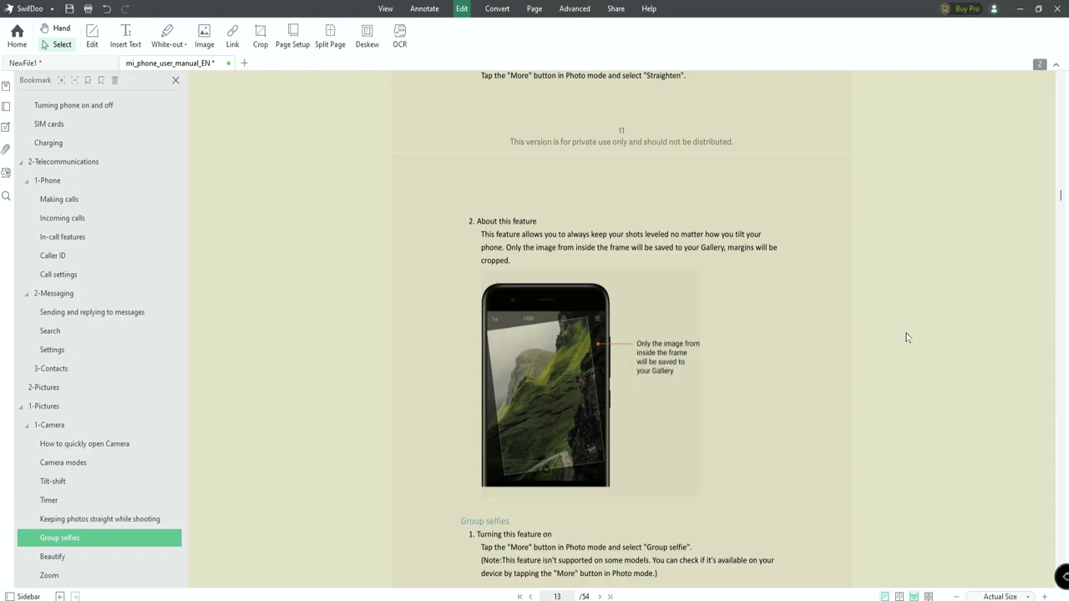
# - Replace the phone illustration above "Group selfies" on page 13 with TechNtech.png
pyautogui.click(537, 397)
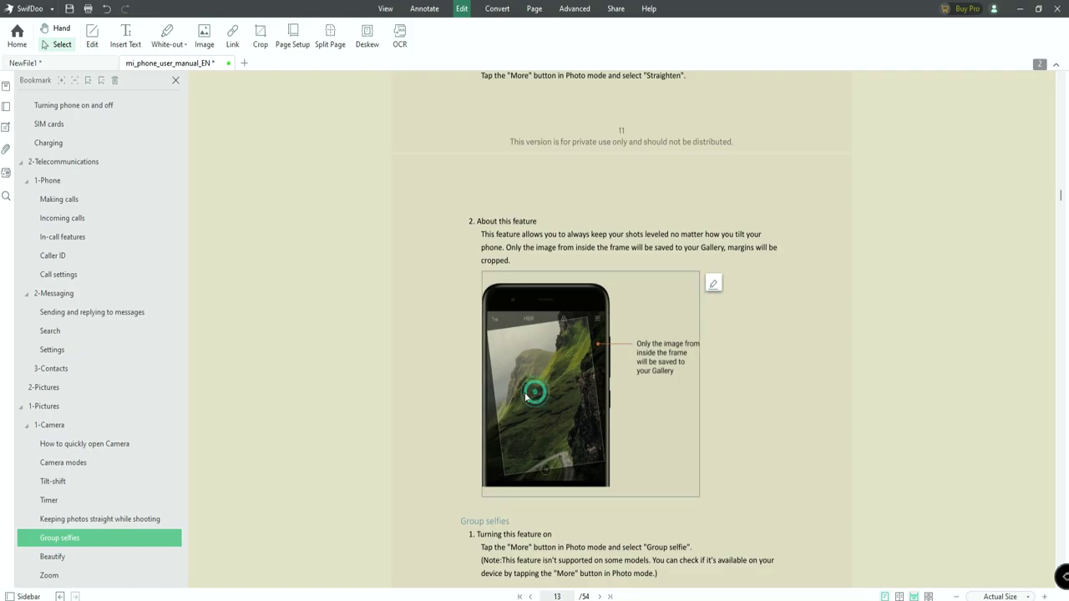
pyautogui.click(714, 285)
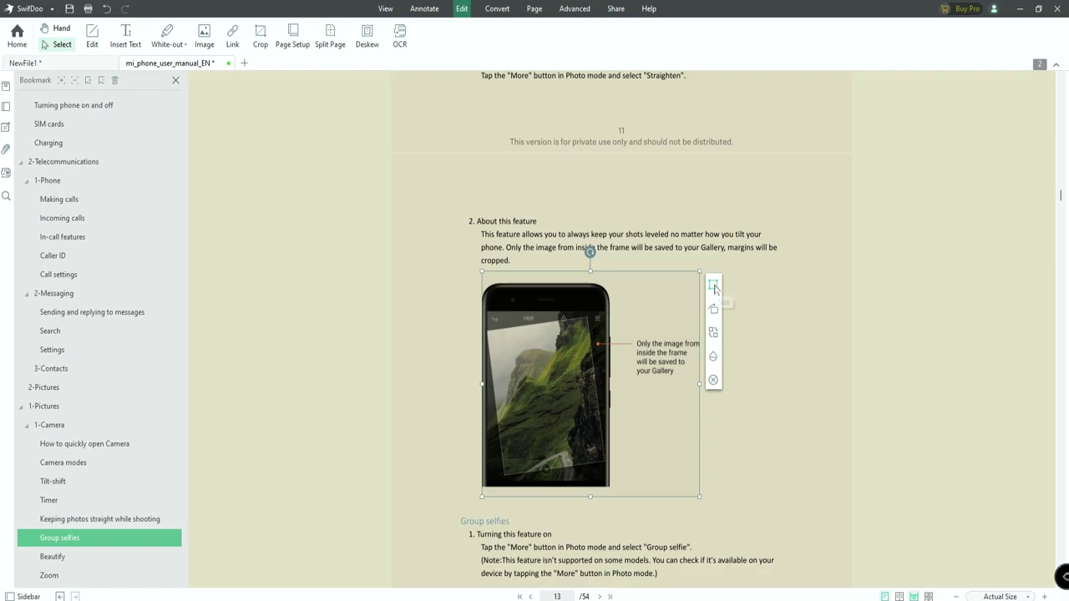
pyautogui.click(714, 334)
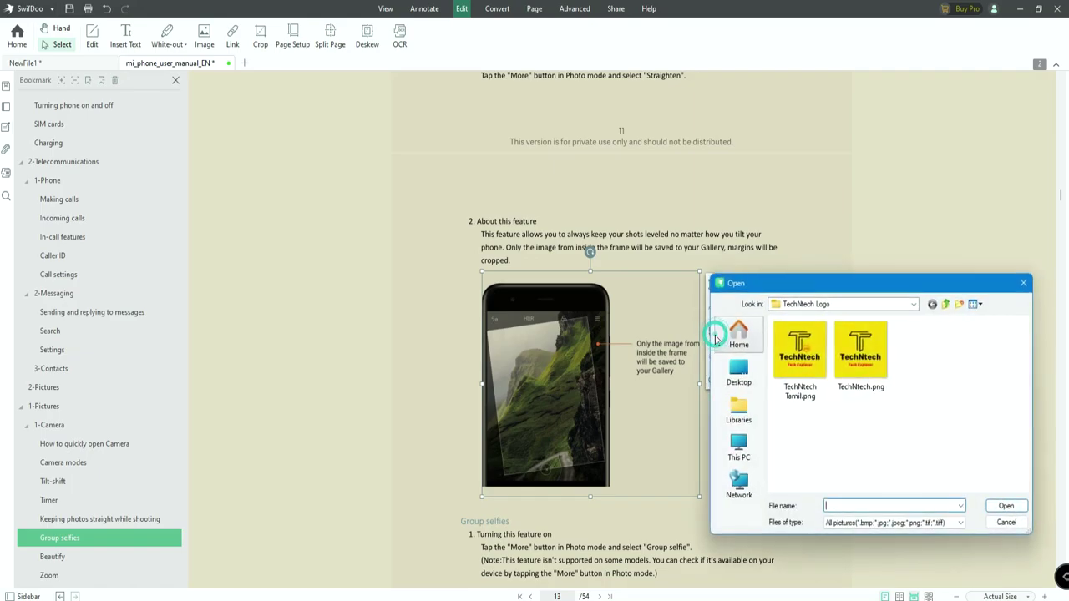
pyautogui.click(861, 355)
pyautogui.click(1006, 505)
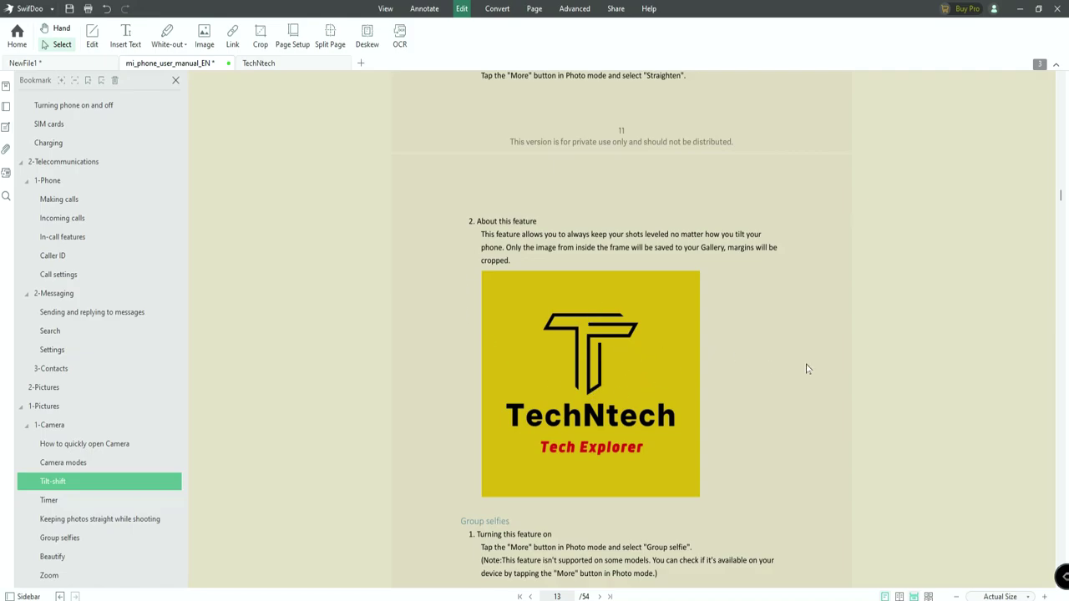
# - Insert the text "fffff" below the "Importing contacts" section on page 10 and leave text editing
pyautogui.scroll(-4, 768, 426)
pyautogui.scroll(12, 763, 425)
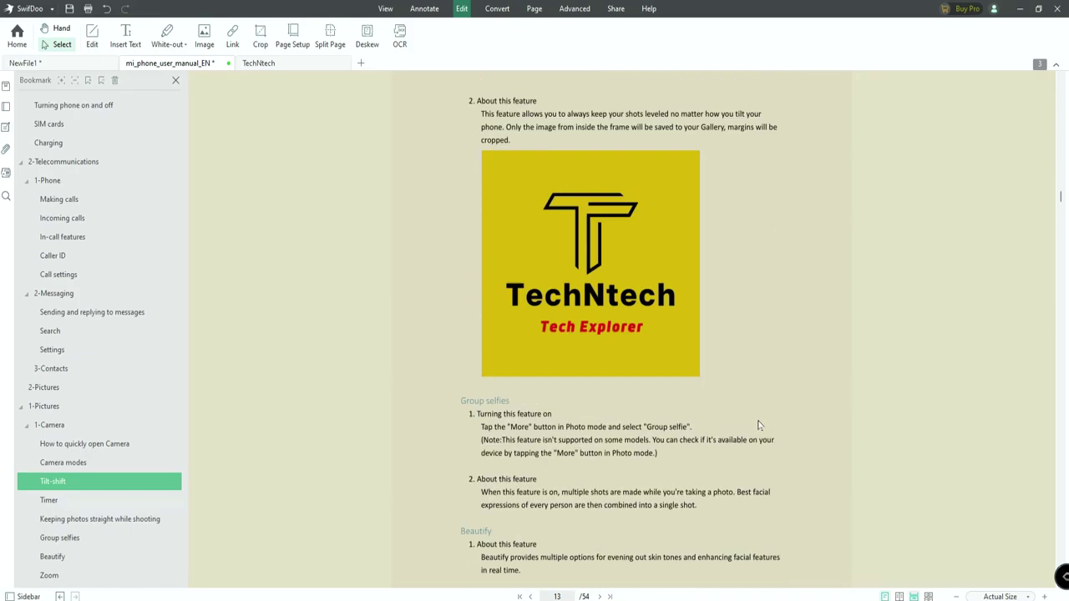
pyautogui.scroll(15, 759, 425)
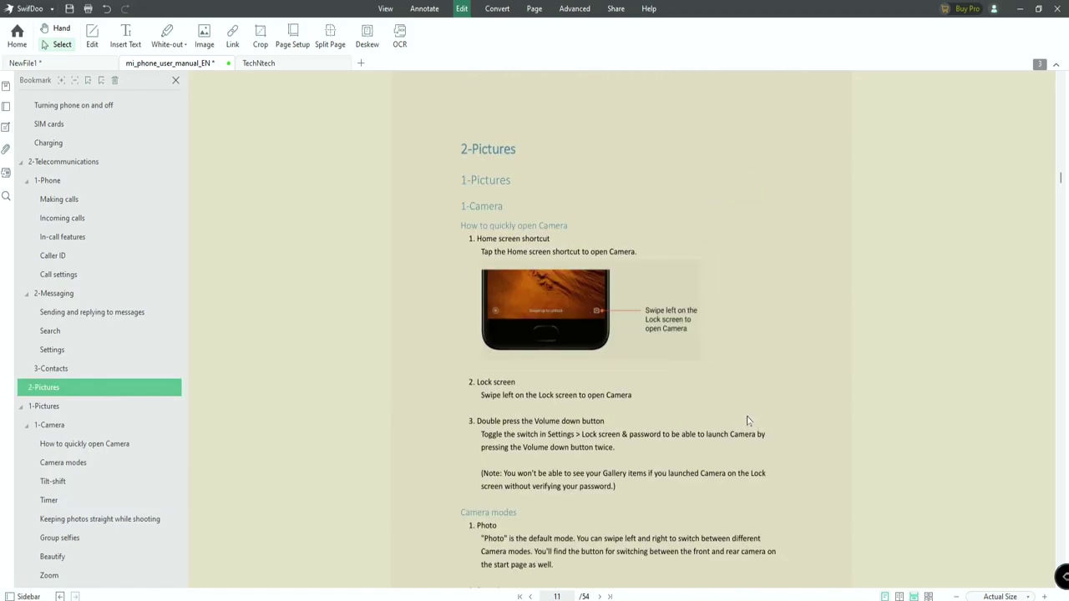
pyautogui.scroll(3, 624, 359)
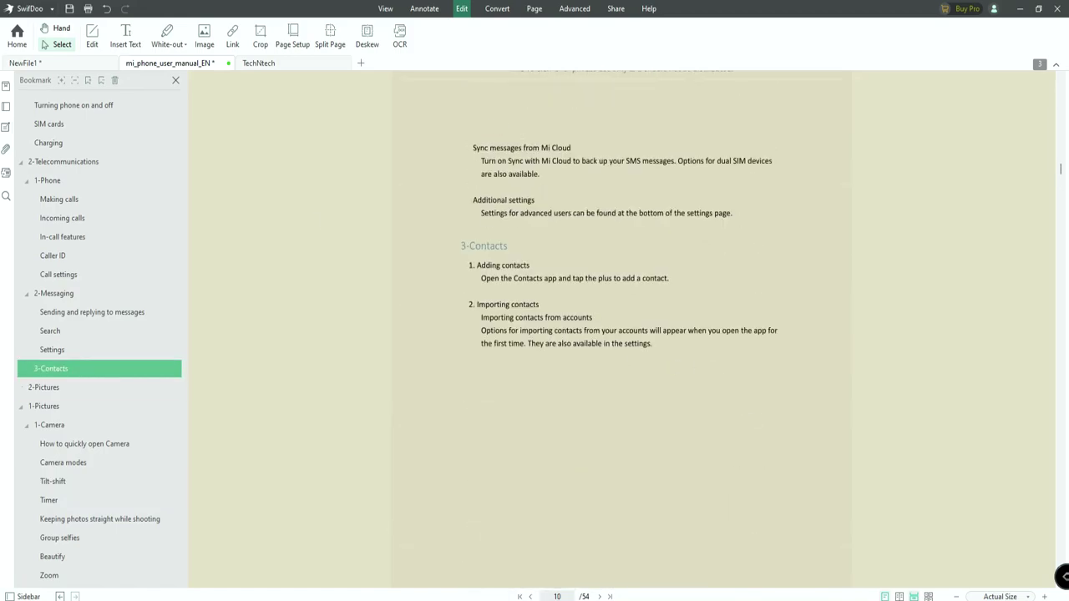
pyautogui.click(127, 46)
pyautogui.click(474, 397)
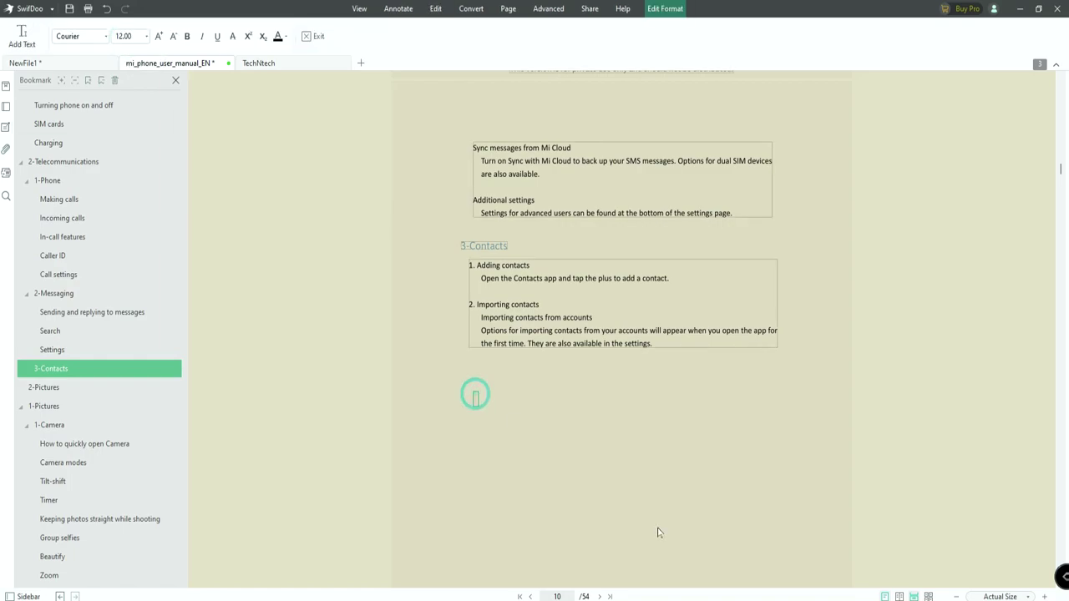
pyautogui.write('fffff')
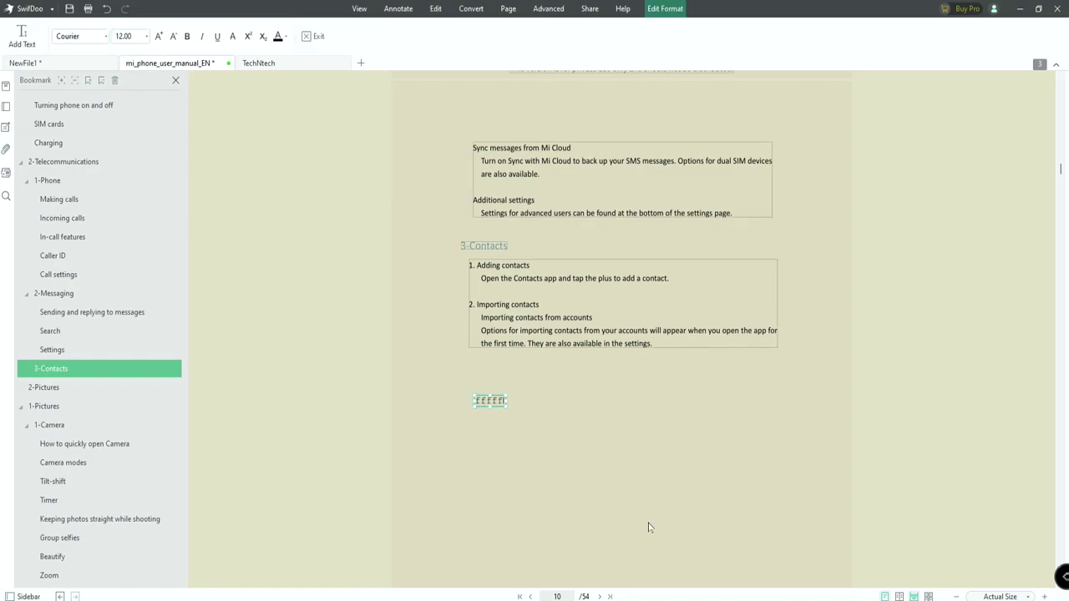
pyautogui.click(531, 317)
pyautogui.click(531, 317)
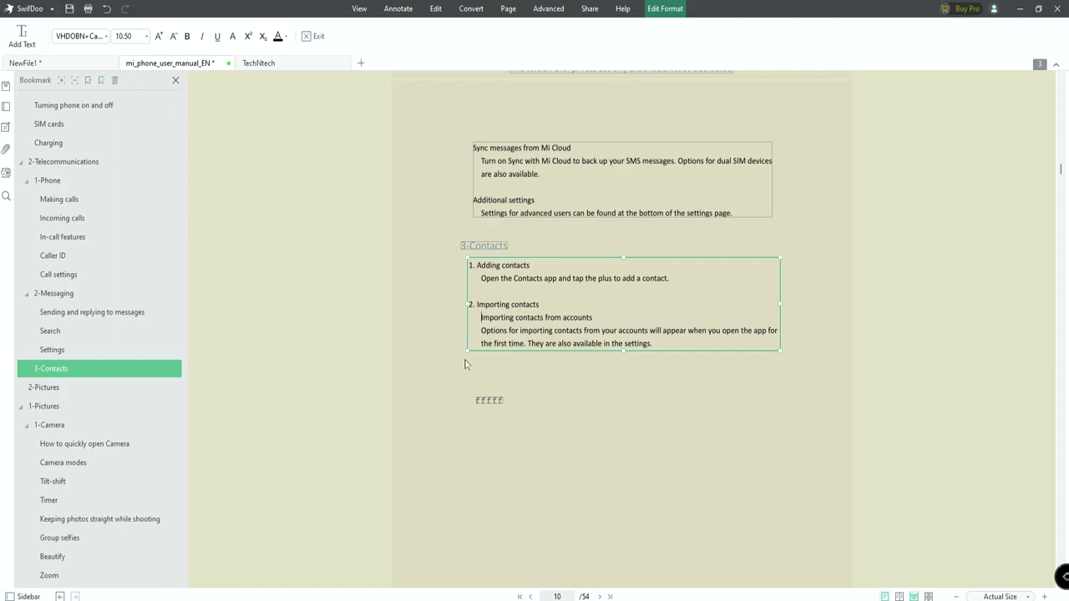
pyautogui.click(505, 393)
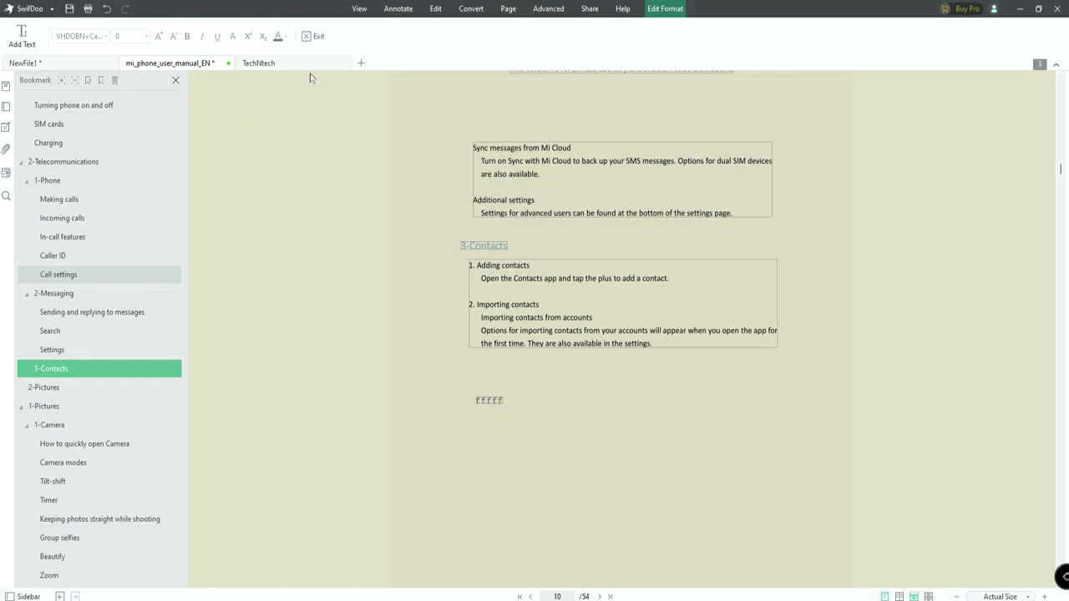
pyautogui.click(313, 36)
# - White out the "3-Contacts" section and the "fffff" text on page 10 using white, and save the manual with the permanent changes
pyautogui.click(158, 36)
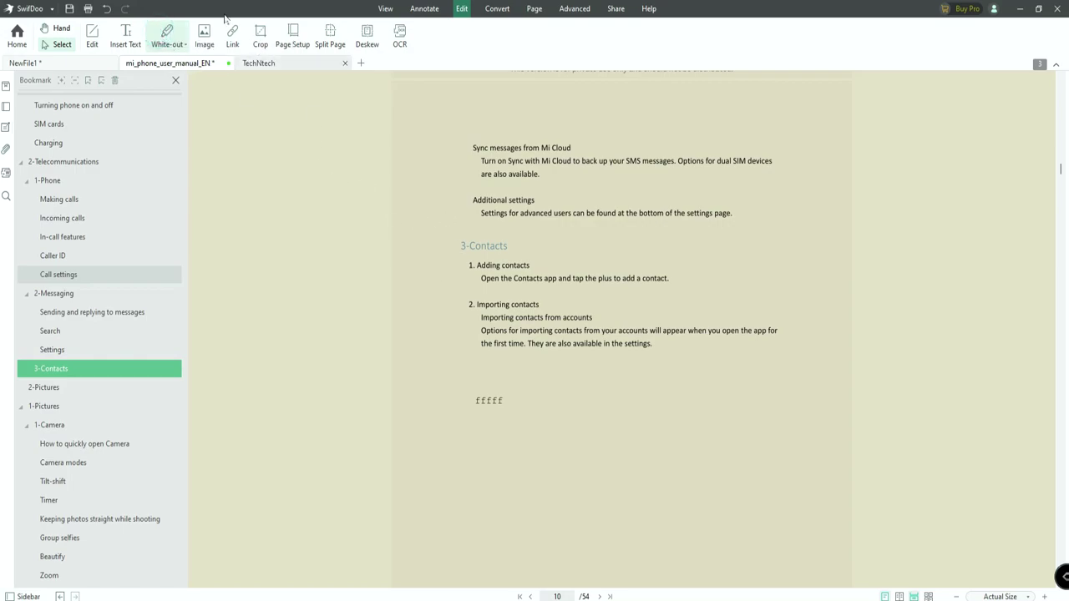
pyautogui.click(186, 48)
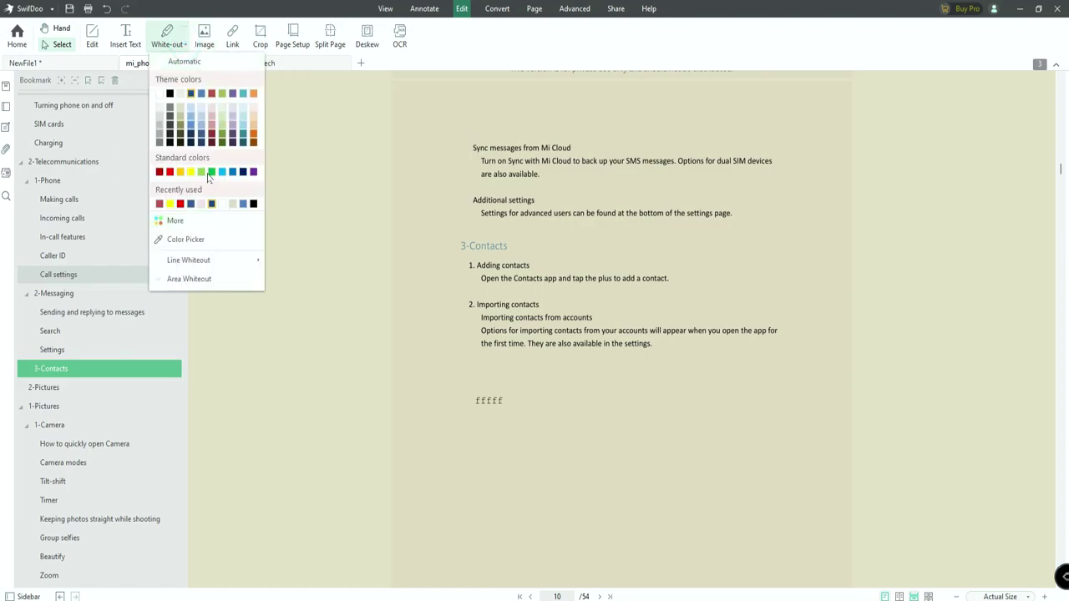
pyautogui.click(160, 93)
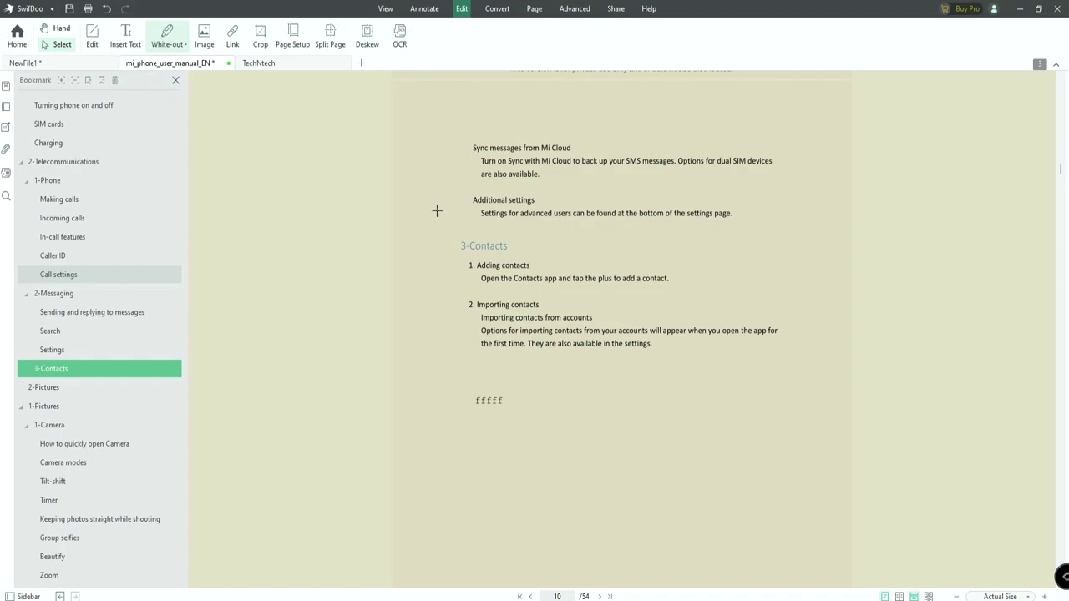
pyautogui.moveTo(437, 221)
pyautogui.mouseDown()
pyautogui.moveTo(577, 356)
pyautogui.moveTo(798, 473)
pyautogui.moveTo(839, 480)
pyautogui.mouseUp()
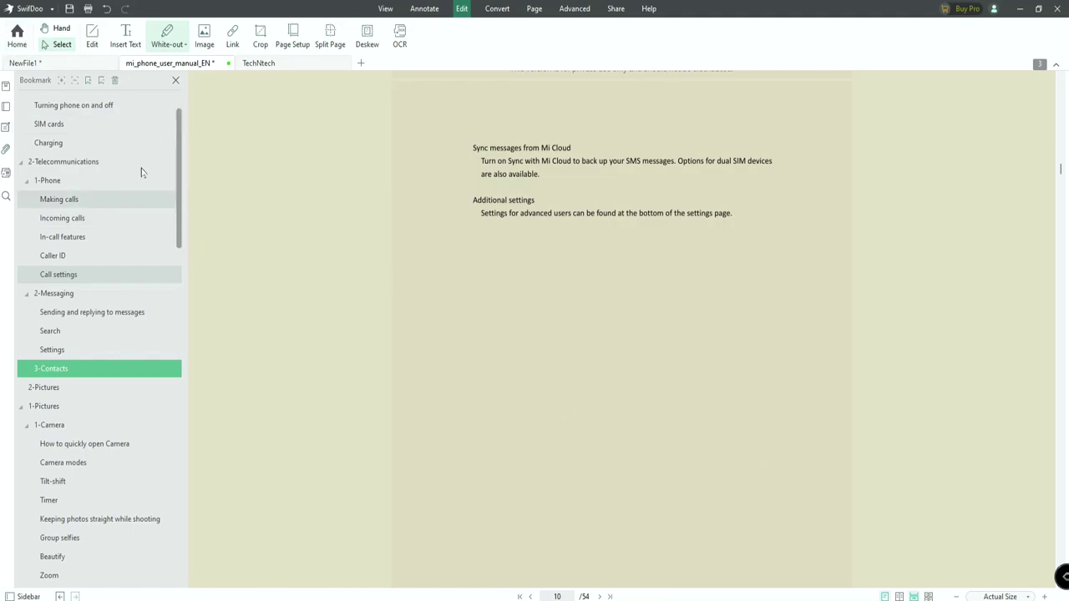
pyautogui.click(69, 9)
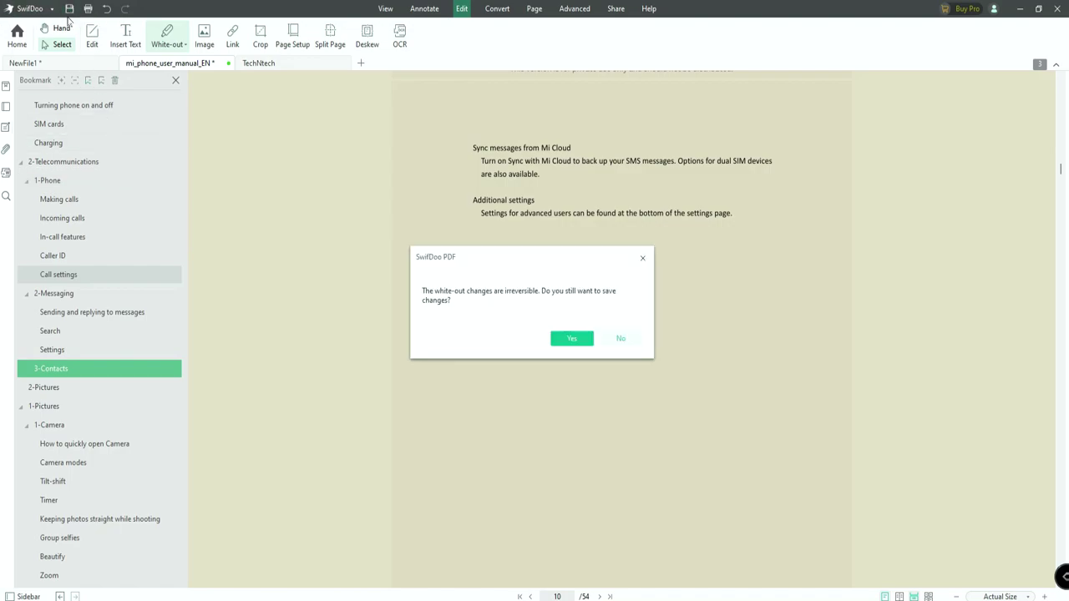
pyautogui.click(586, 340)
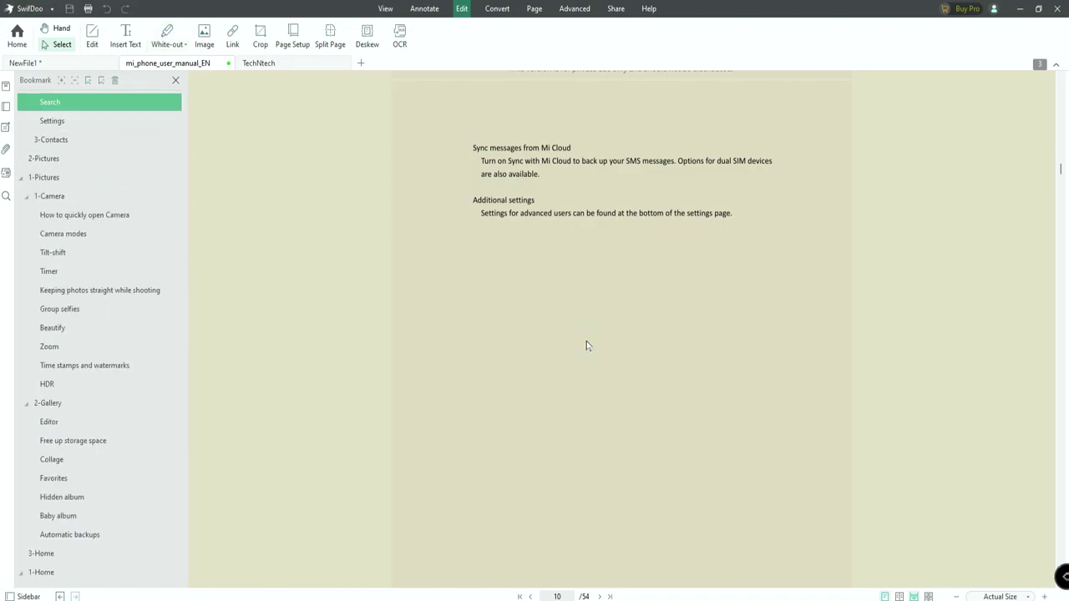
pyautogui.scroll(3, 597, 376)
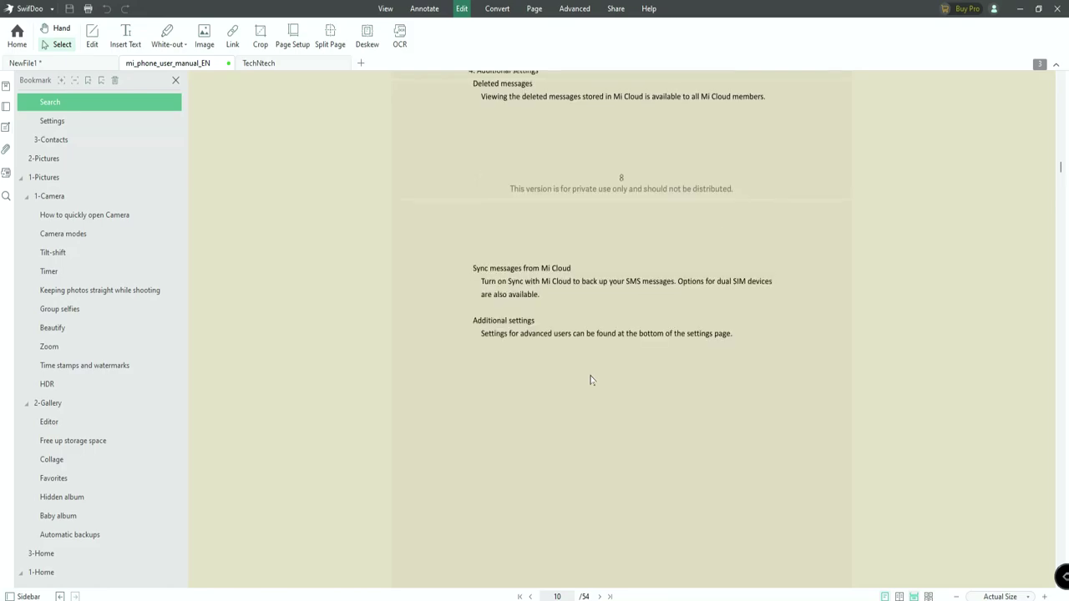
pyautogui.click(203, 38)
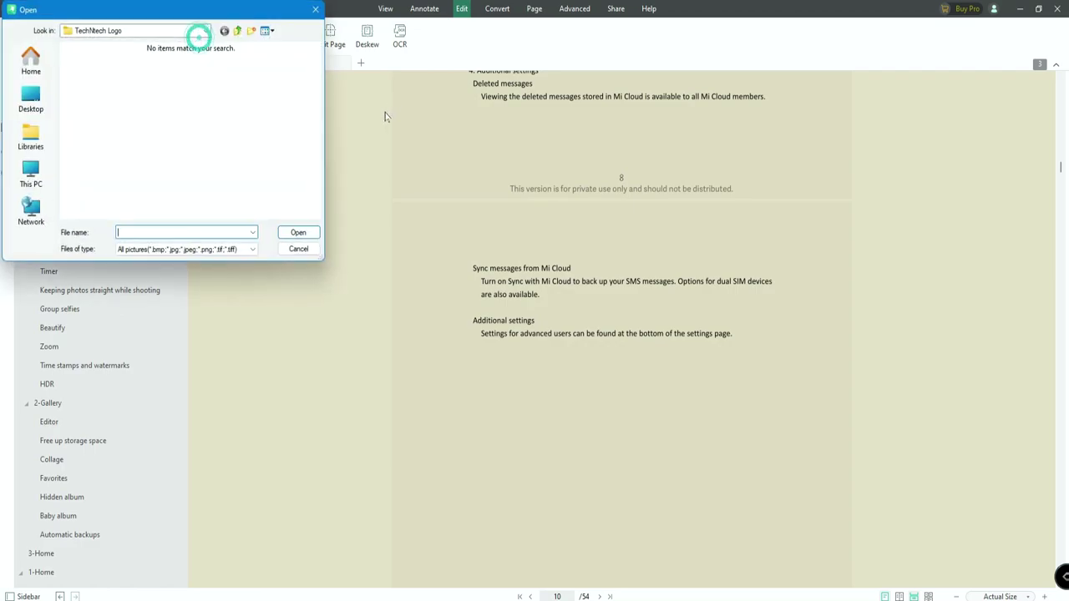
pyautogui.click(299, 249)
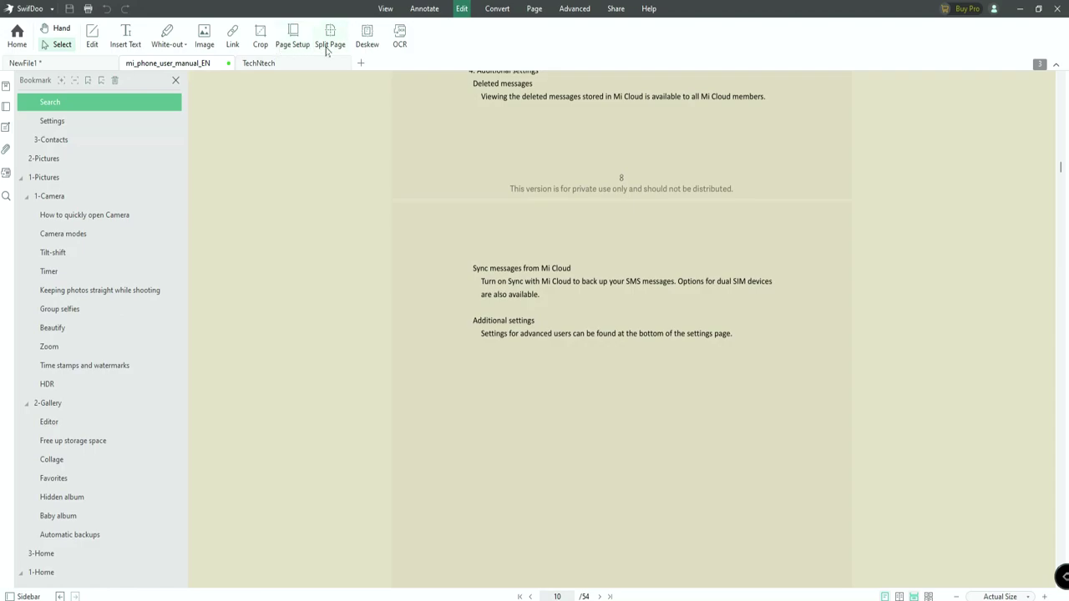
# - Browse the manual around pages 8 to 10 and examine the available viewing and annotation tools
pyautogui.click(391, 7)
pyautogui.scroll(4, 523, 311)
pyautogui.scroll(-7, 534, 384)
pyautogui.scroll(6, 501, 315)
pyautogui.scroll(10, 495, 366)
pyautogui.scroll(-4, 499, 366)
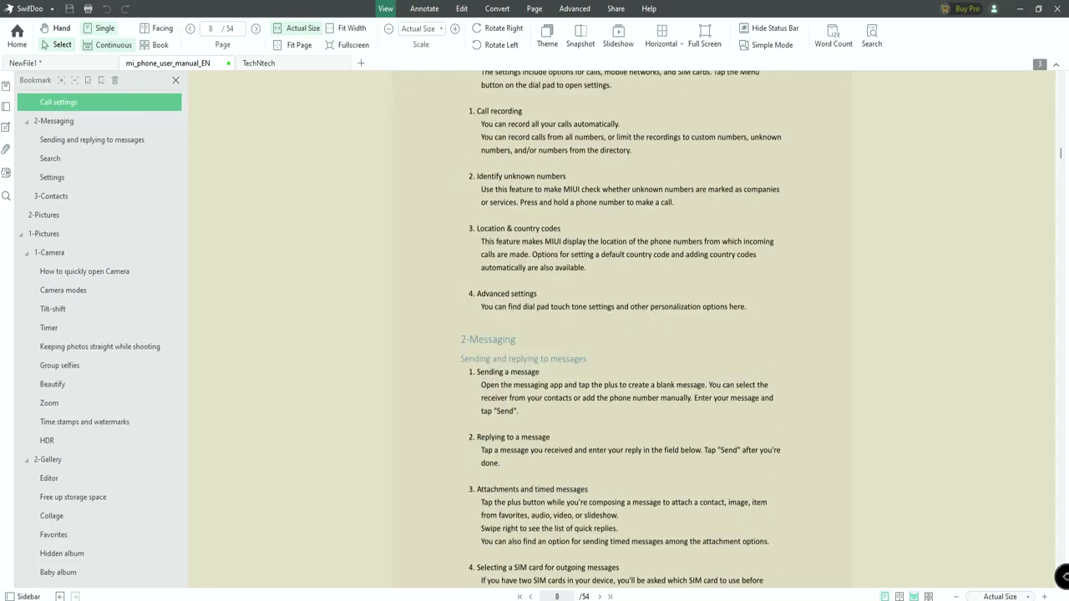
pyautogui.click(425, 8)
pyautogui.scroll(-3, 548, 341)
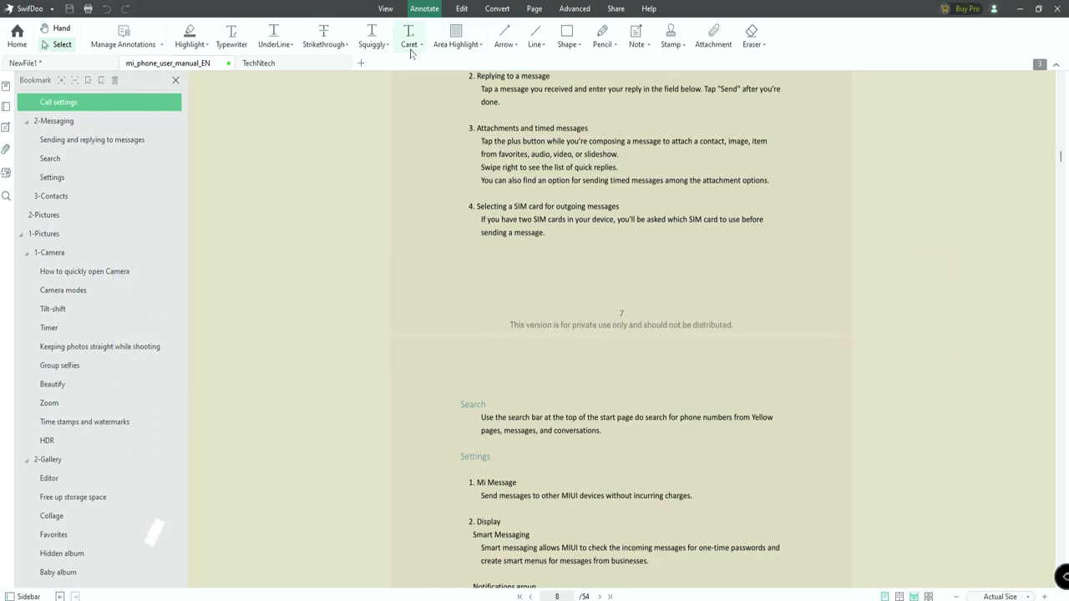
pyautogui.click(230, 35)
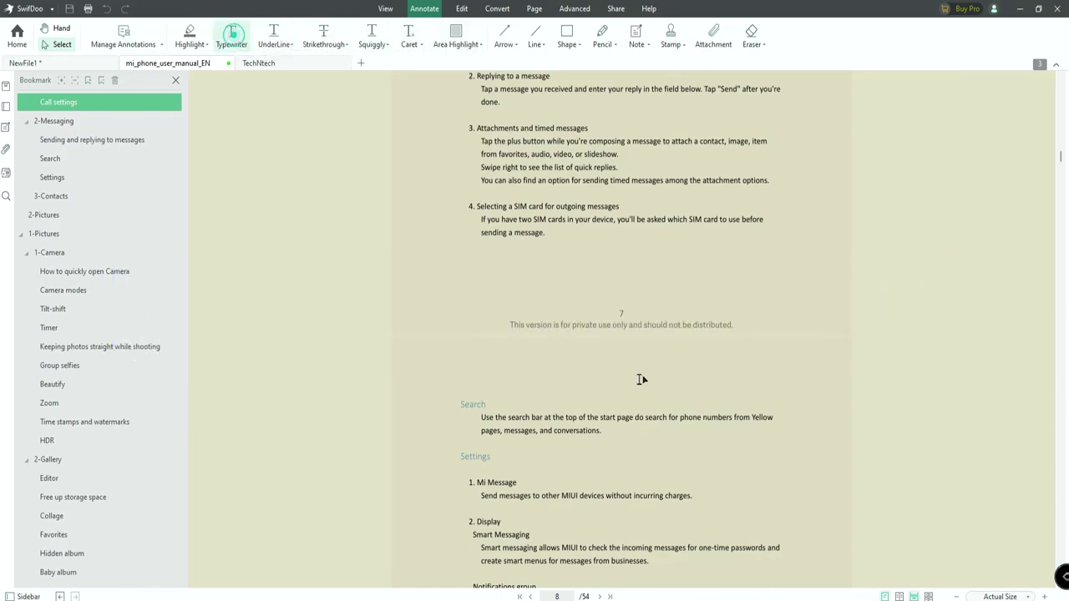
pyautogui.click(542, 268)
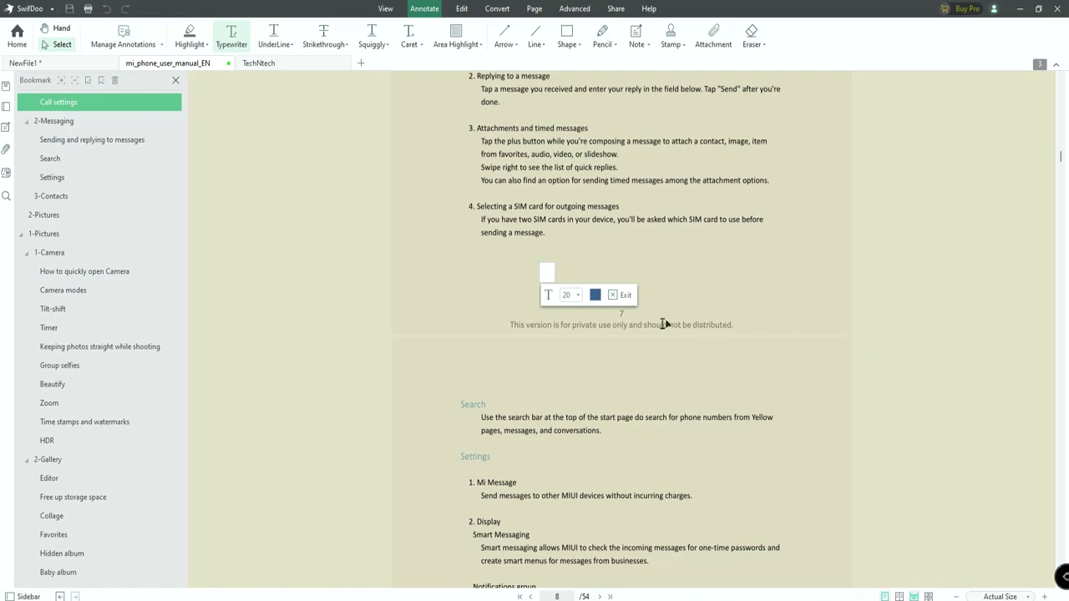
pyautogui.click(190, 35)
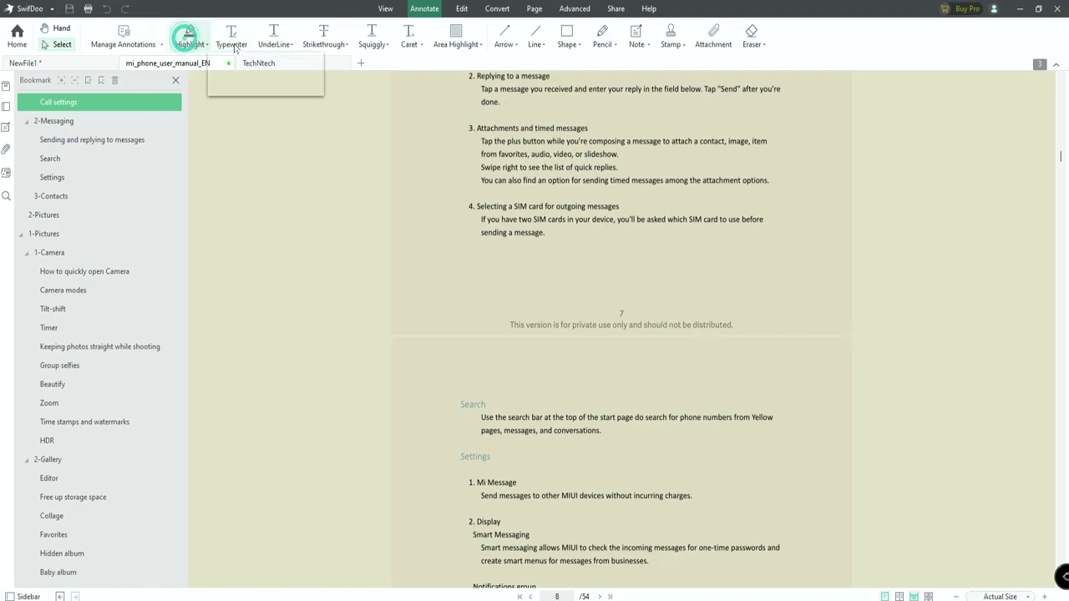
pyautogui.click(503, 35)
pyautogui.click(535, 35)
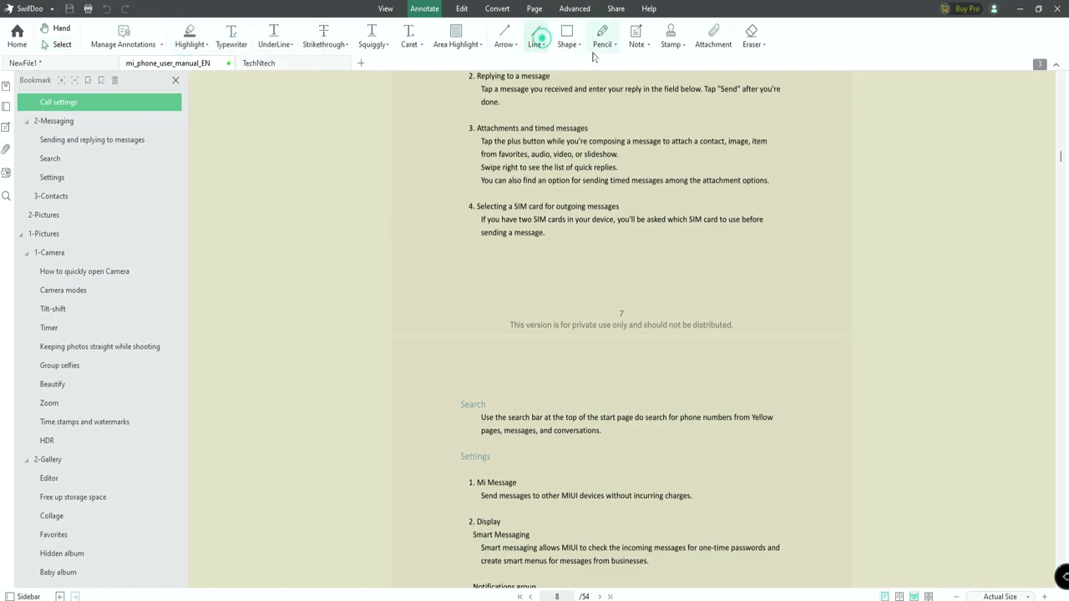
pyautogui.click(577, 47)
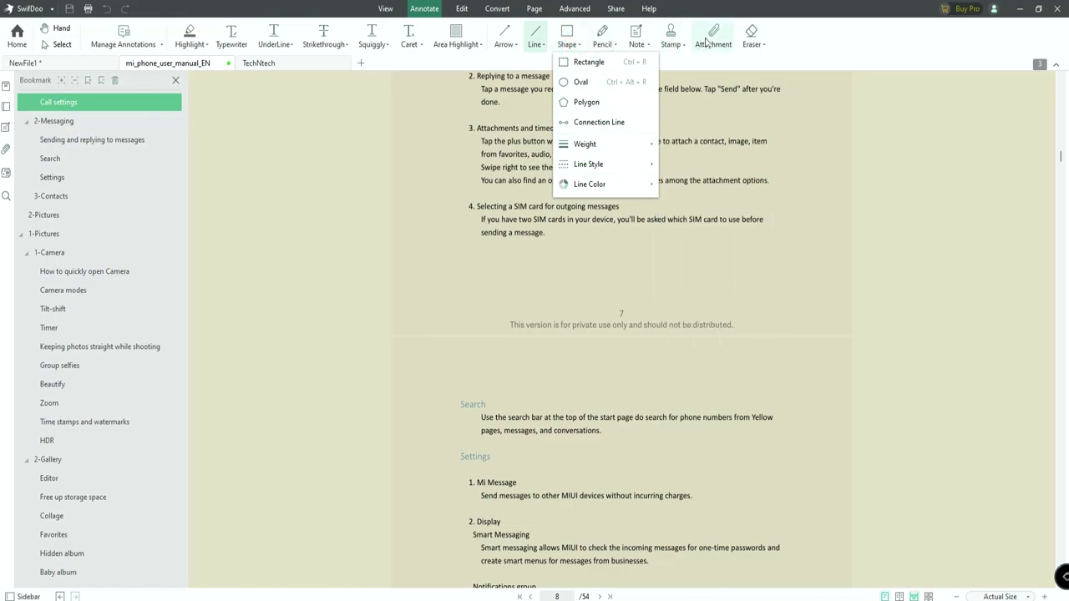
# - Erase the "4. Selecting a SIM card for outgoing messages" paragraph on page 8 with freehand Eraser strokes
pyautogui.click(752, 38)
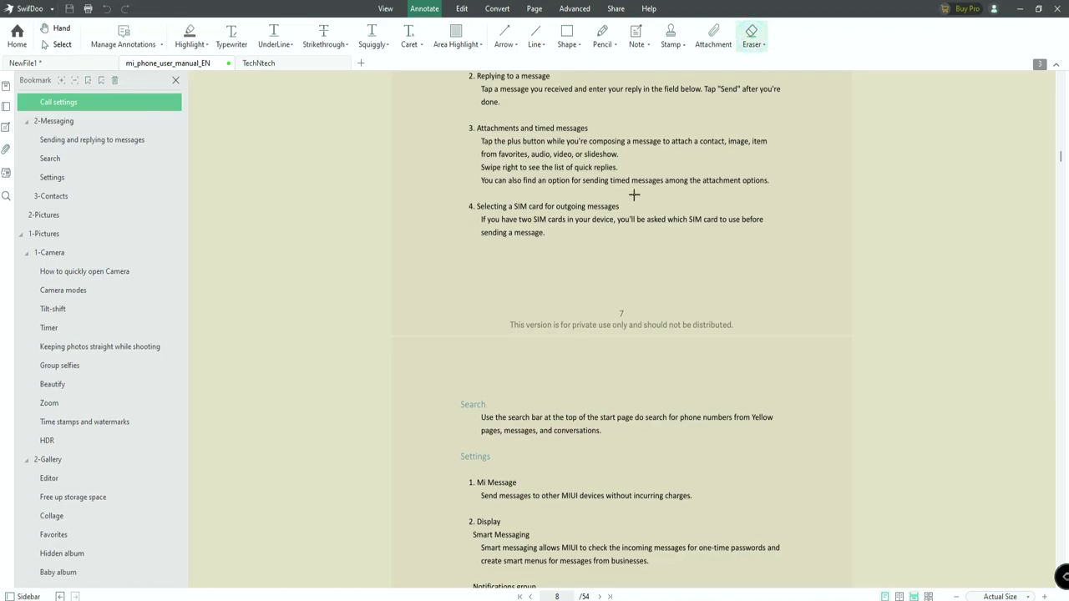
pyautogui.moveTo(585, 231); pyautogui.dragTo(760, 210)
pyautogui.moveTo(654, 216); pyautogui.dragTo(726, 219)
pyautogui.moveTo(638, 232)
pyautogui.mouseDown()
pyautogui.moveTo(680, 209)
pyautogui.moveTo(660, 229)
pyautogui.moveTo(574, 203)
pyautogui.moveTo(547, 227)
pyautogui.moveTo(546, 205)
pyautogui.moveTo(506, 210)
pyautogui.moveTo(475, 197)
pyautogui.moveTo(518, 222)
pyautogui.moveTo(694, 217)
pyautogui.moveTo(694, 242)
pyautogui.mouseUp()
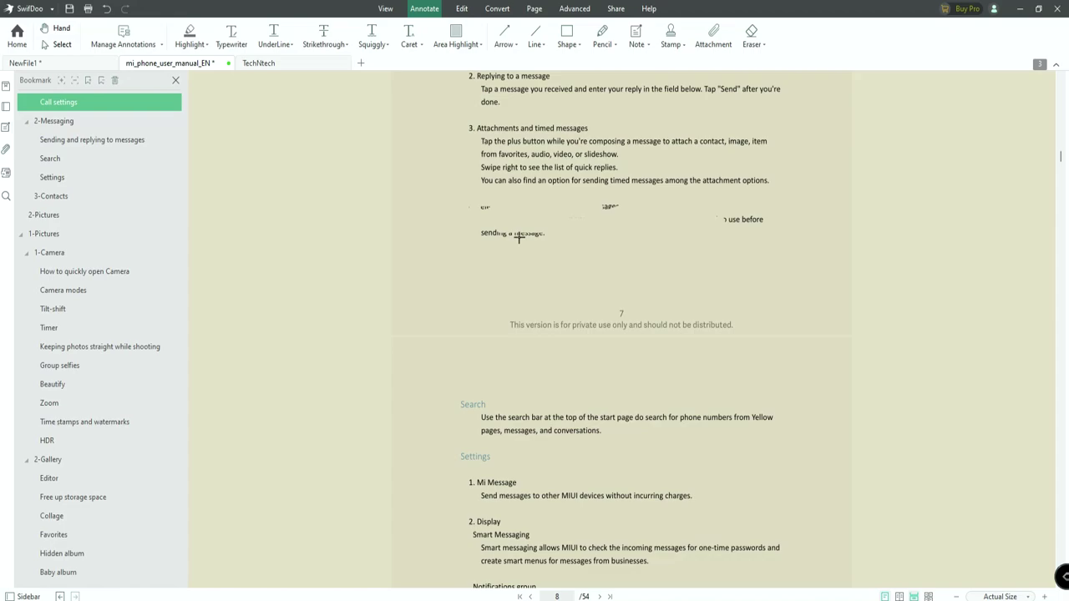
pyautogui.click(752, 35)
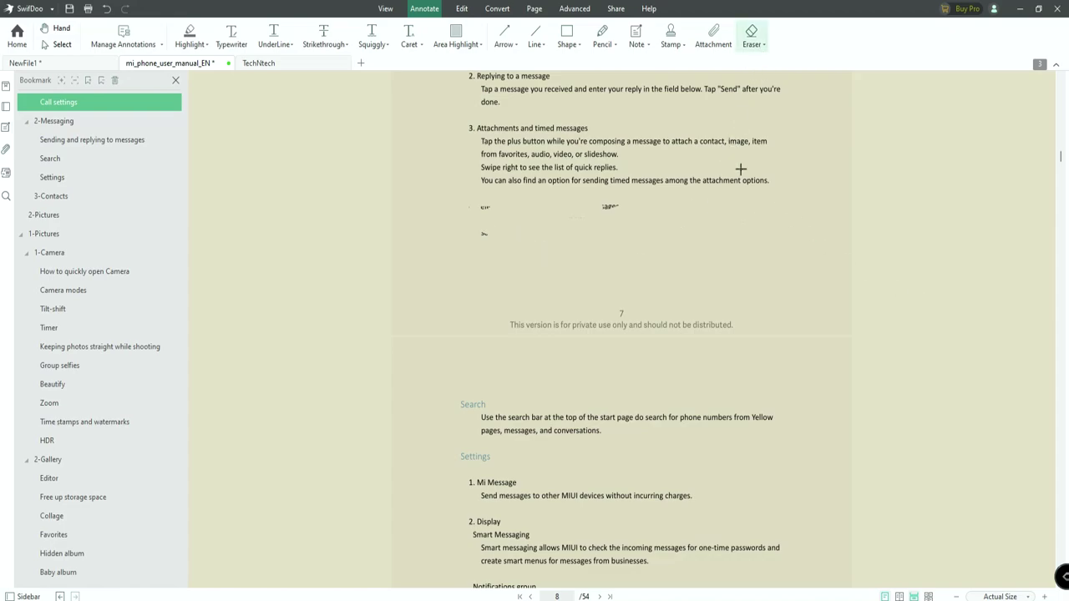
# - Set up a PDF to Image conversion of the manual for pages 1 to 3, with each page in a separate image
pyautogui.click(457, 9)
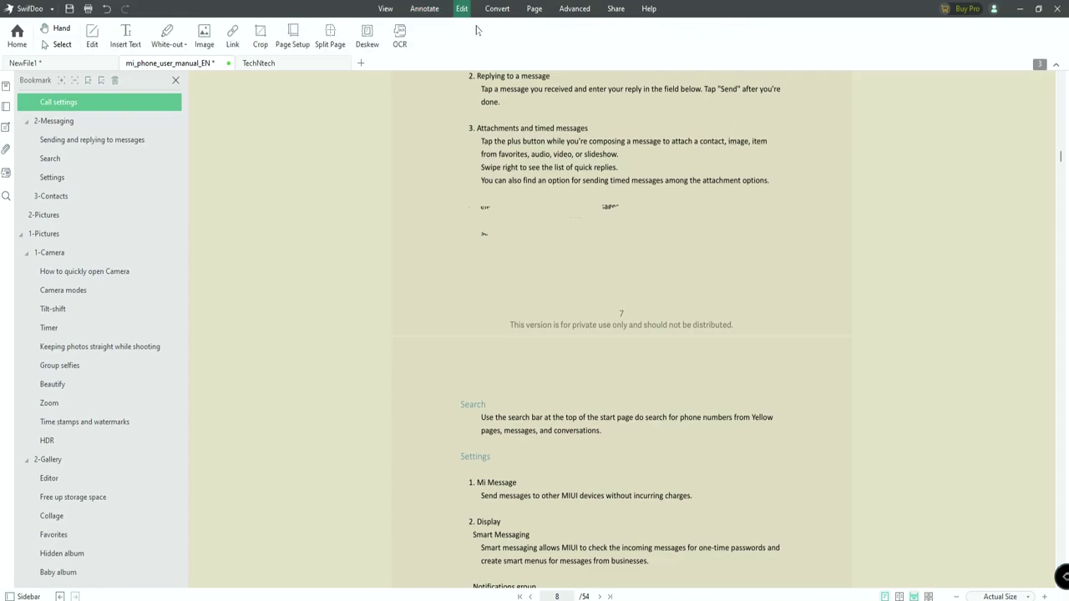
pyautogui.click(493, 9)
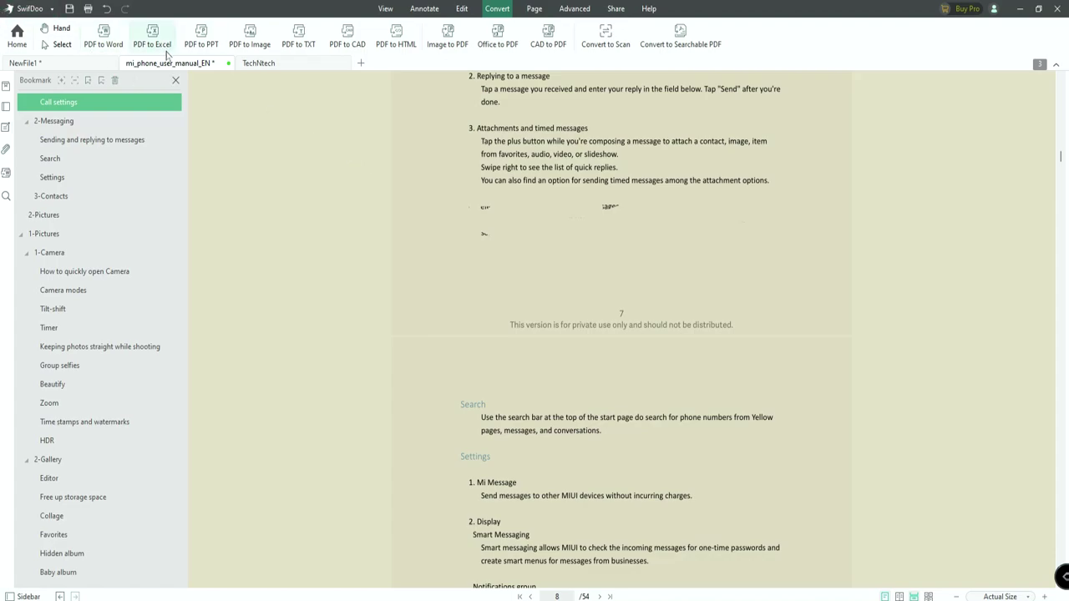
pyautogui.click(251, 37)
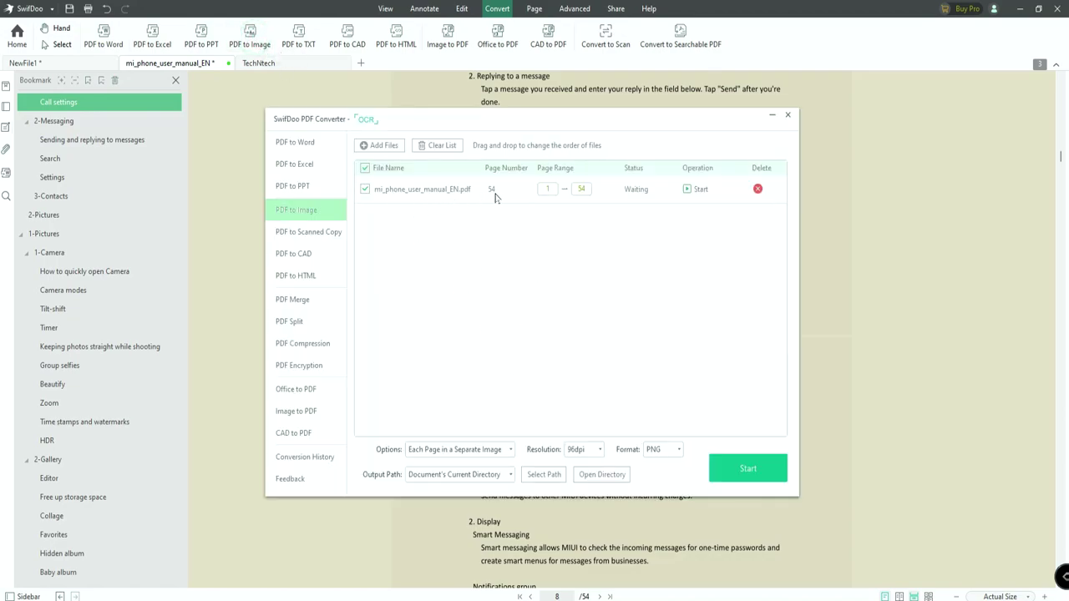
pyautogui.doubleClick(580, 190)
pyautogui.write('8')
pyautogui.click(462, 455)
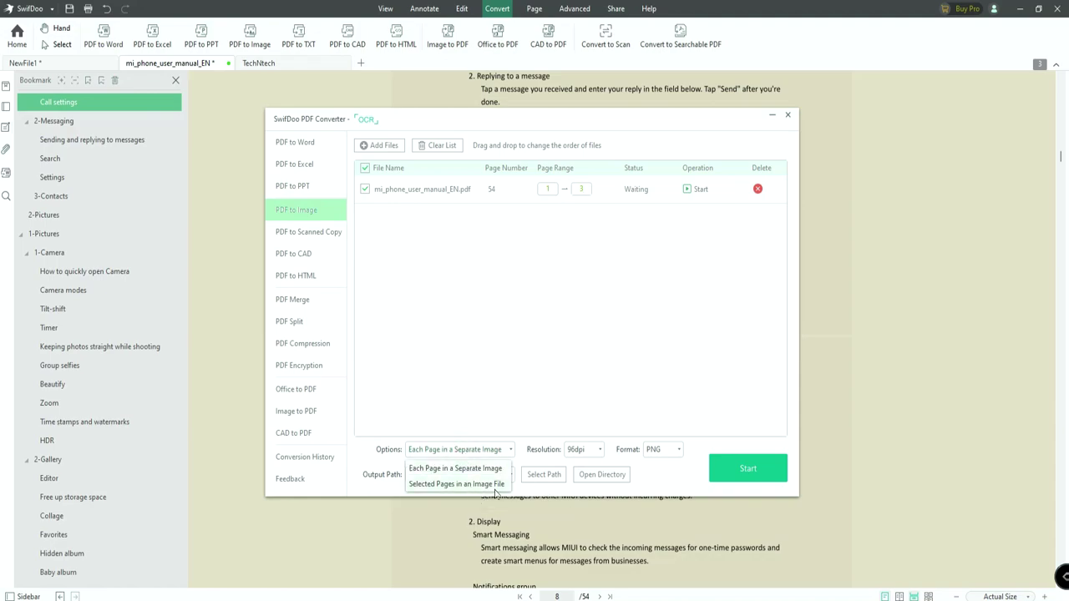
pyautogui.click(490, 450)
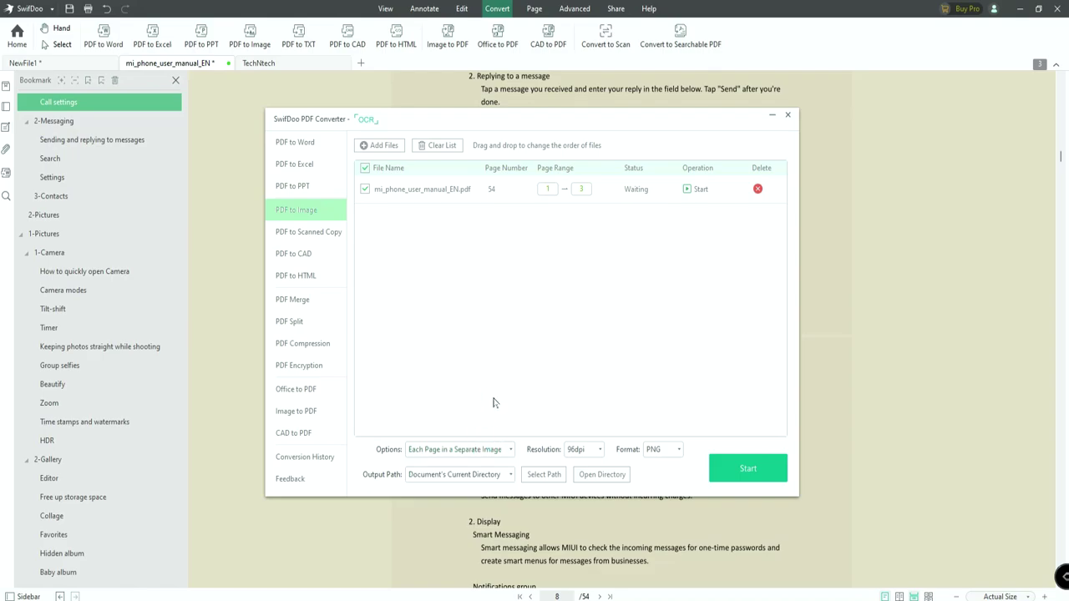
# - Choose PNG as the image format and run the conversion
pyautogui.click(660, 449)
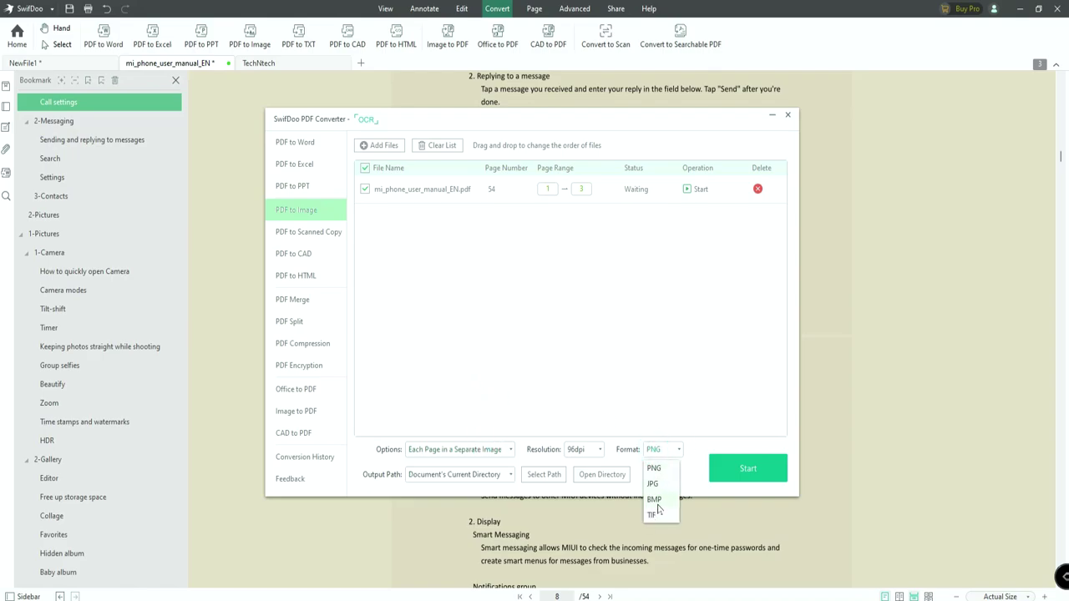
pyautogui.click(655, 468)
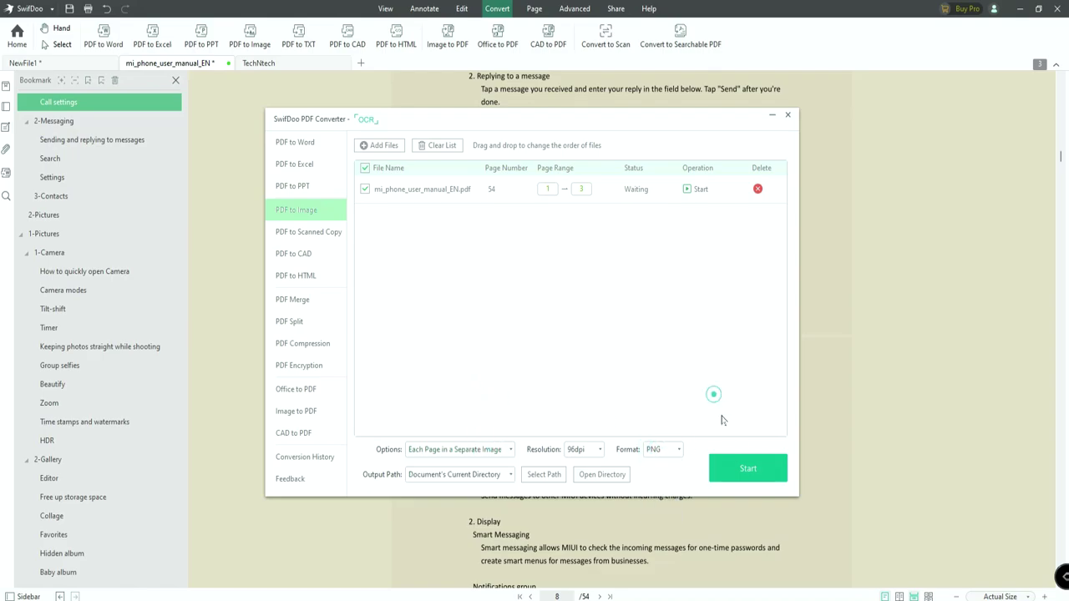
pyautogui.click(742, 468)
# - Open the output folder, view each of the three converted page images, and return to the converter
pyautogui.click(702, 191)
pyautogui.click(703, 190)
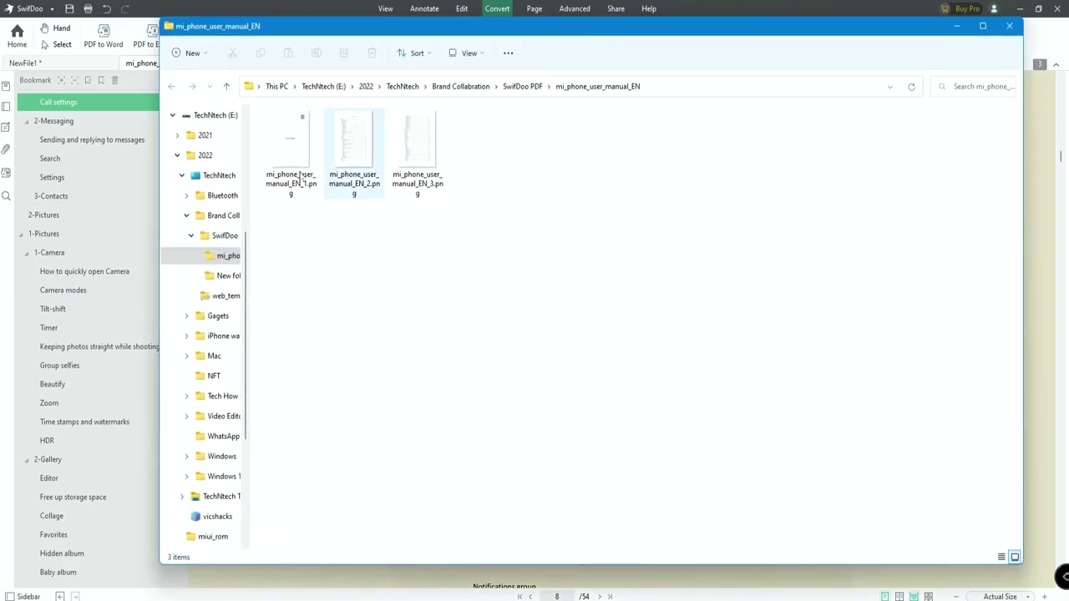
pyautogui.doubleClick(288, 172)
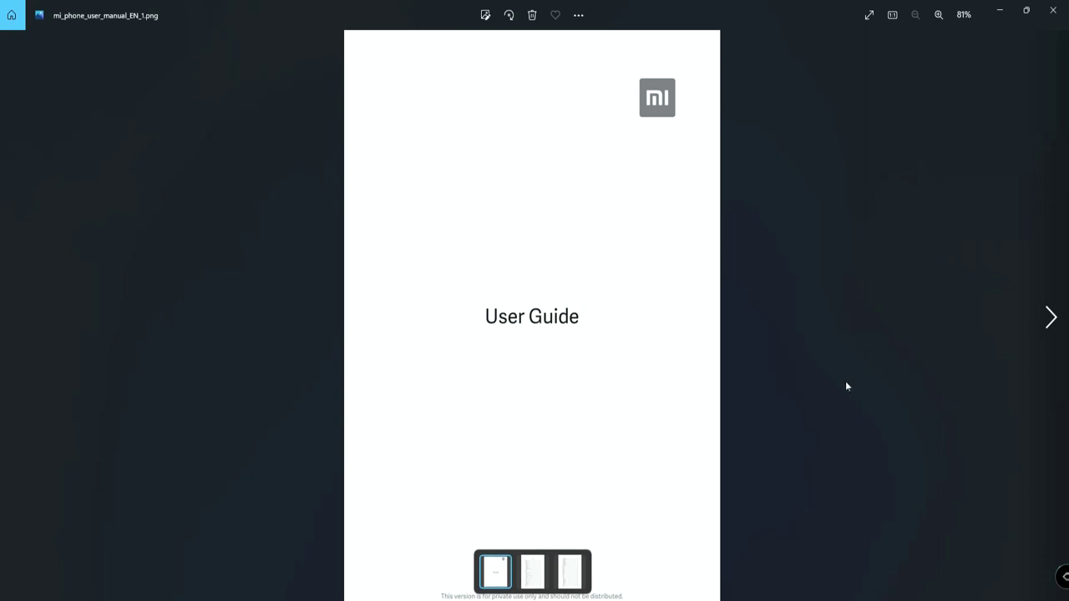
pyautogui.click(1050, 324)
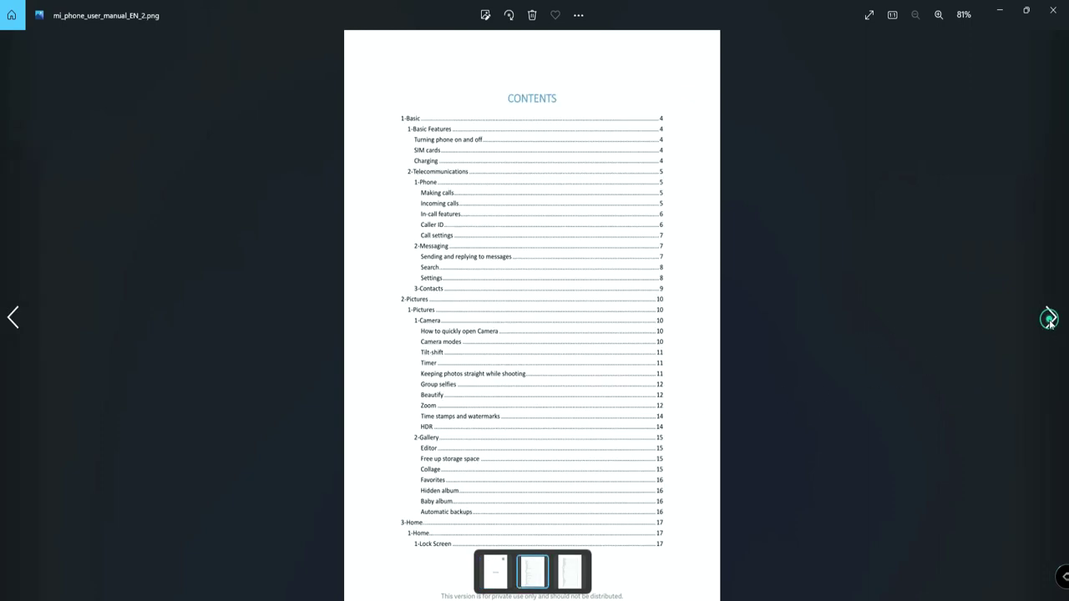
pyautogui.click(1050, 319)
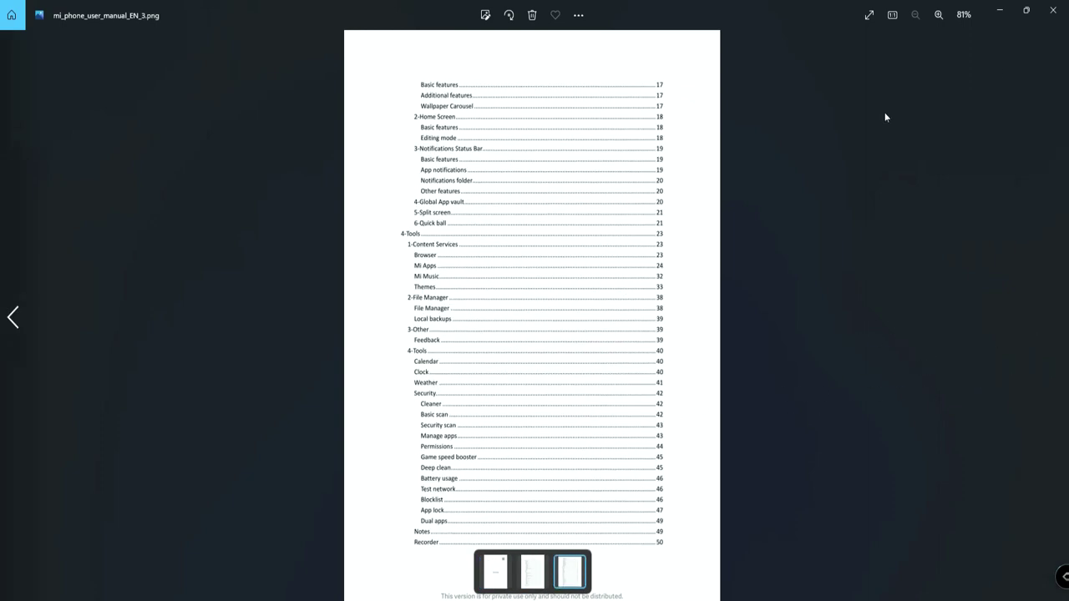
pyautogui.click(1052, 10)
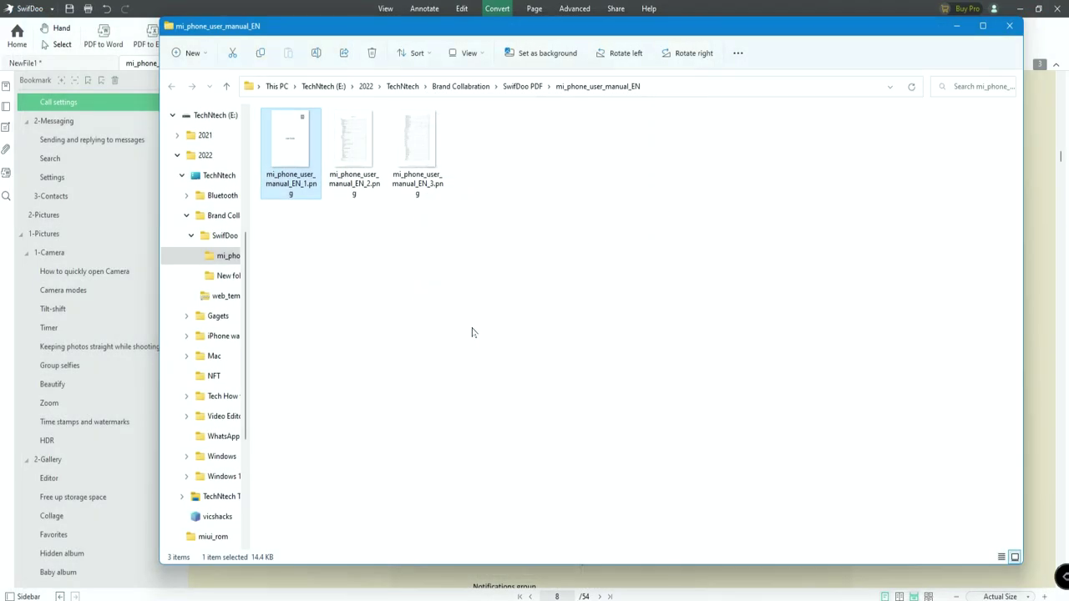
pyautogui.click(342, 179)
pyautogui.click(431, 190)
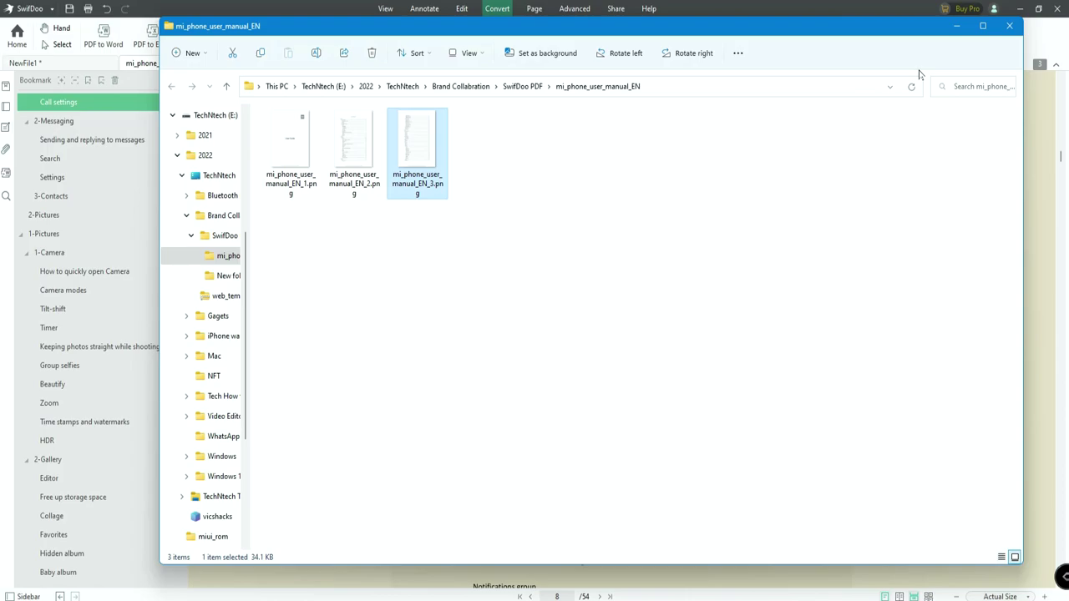
pyautogui.click(958, 26)
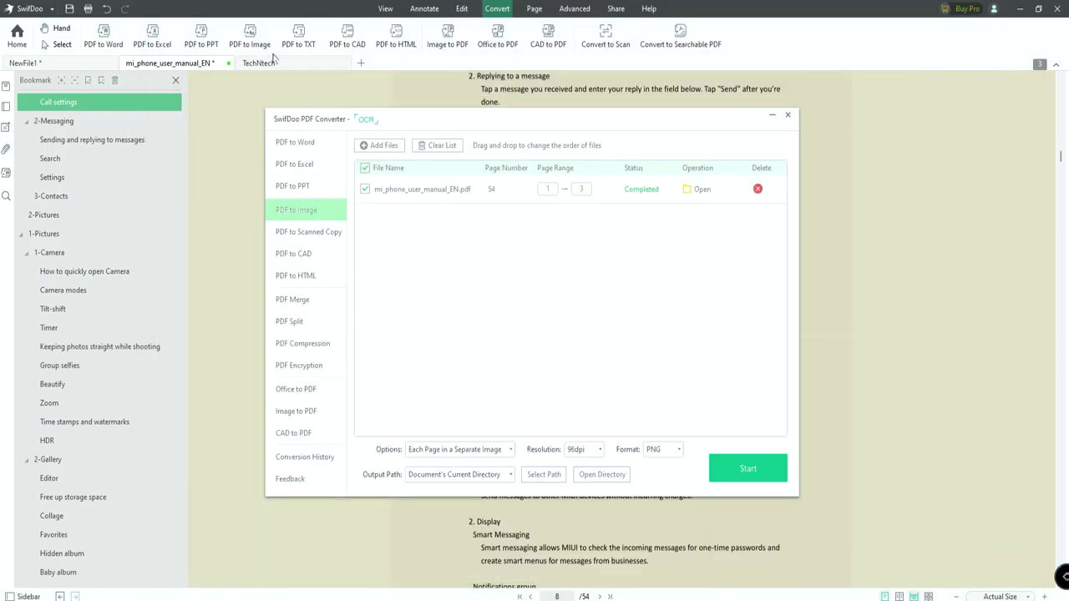
# - Switch the converter to PDF to PPT for the manual and dismiss the duplicate-file notice
pyautogui.click(201, 37)
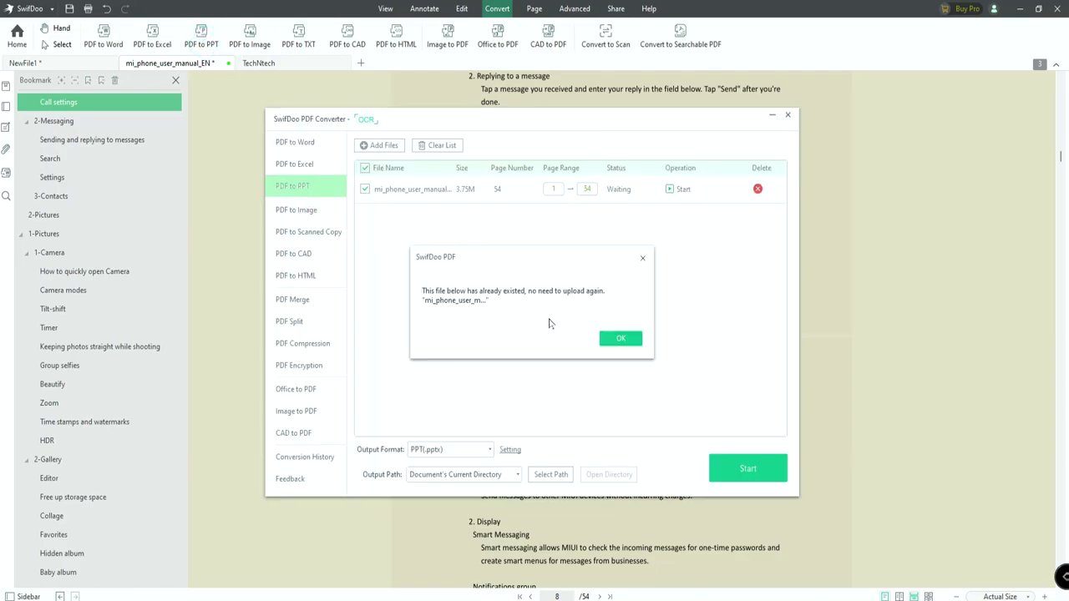
pyautogui.click(622, 340)
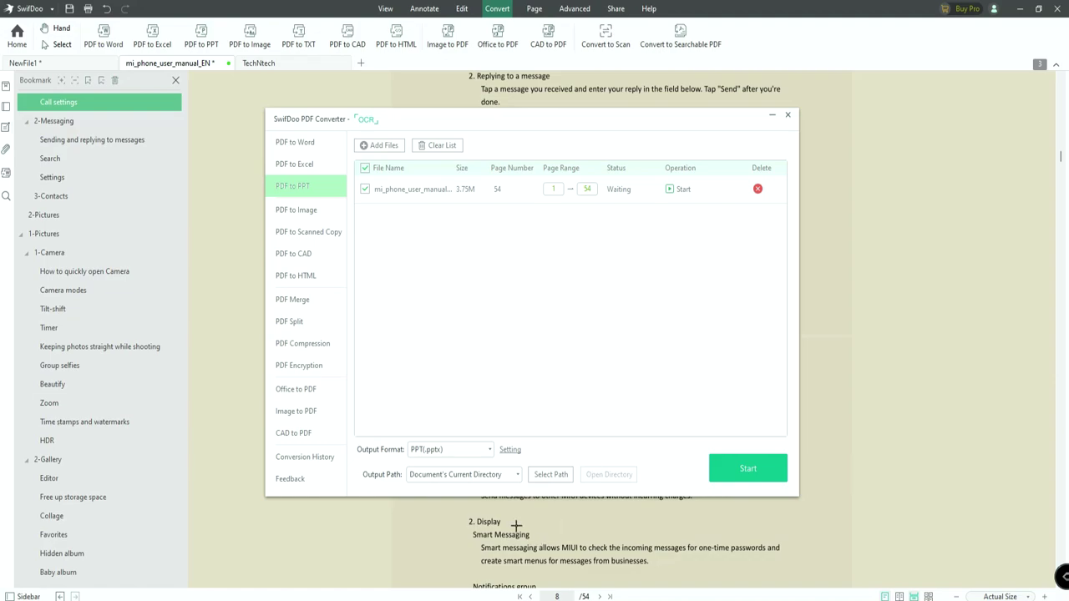
# - Convert the manual to PowerPoint with PPT (.pptx) as the output format and dismiss the completion dialog
pyautogui.click(439, 455)
pyautogui.click(438, 465)
pyautogui.click(783, 473)
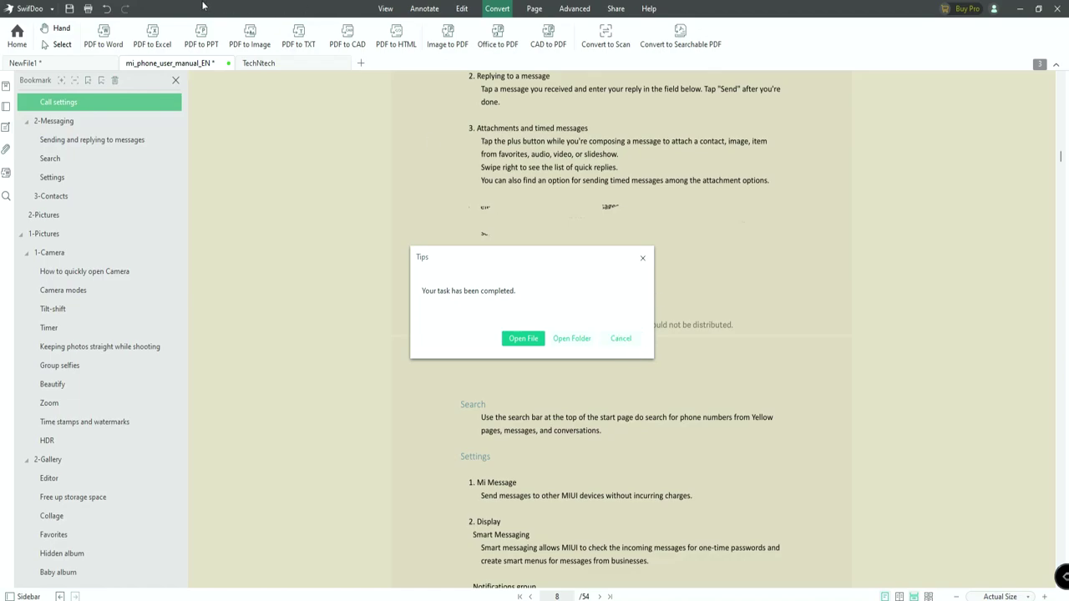
pyautogui.click(635, 338)
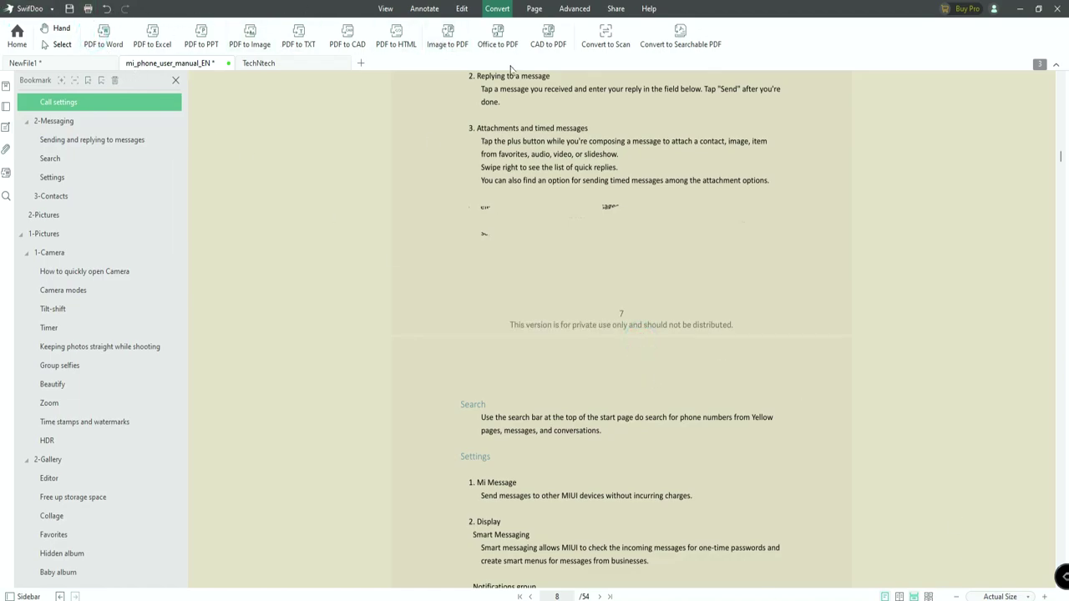
# - Set up an Image to PDF conversion and add TechNtech.png from the TechNtech Logo folder
pyautogui.click(447, 35)
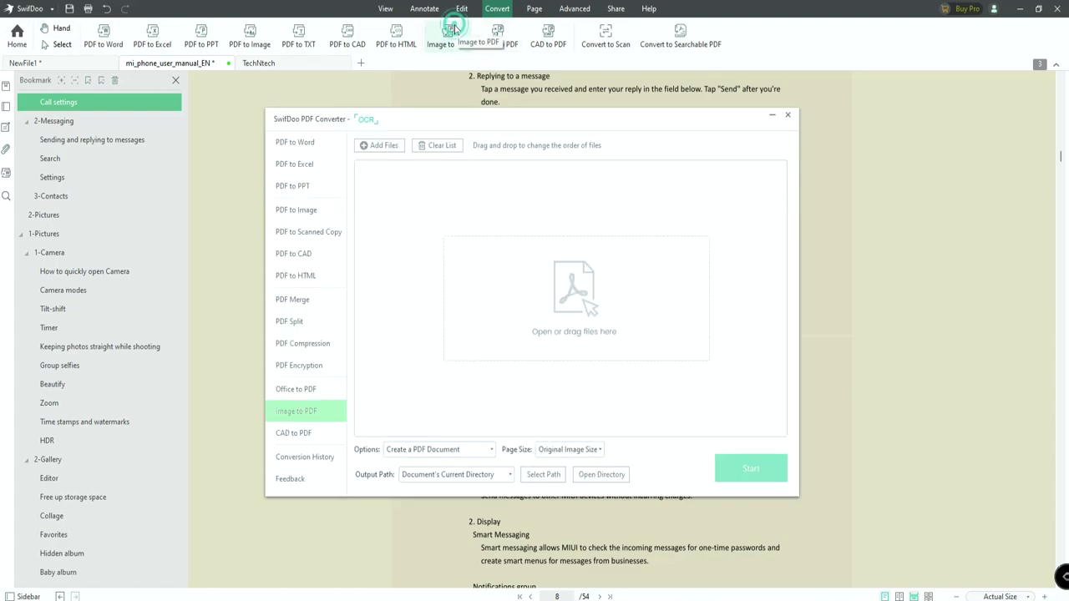
pyautogui.click(375, 146)
pyautogui.click(445, 207)
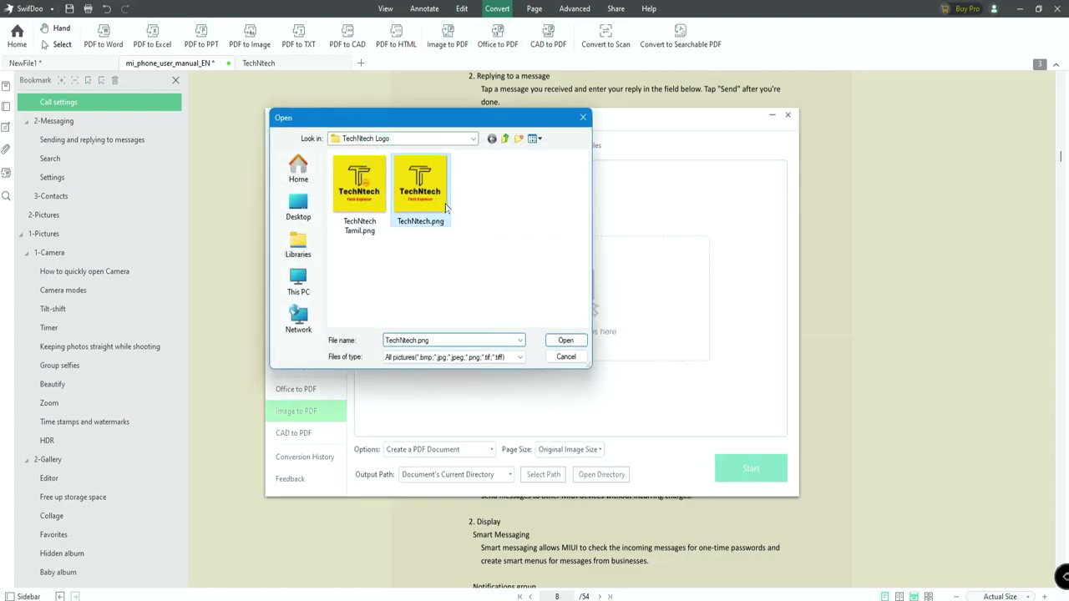
pyautogui.click(566, 341)
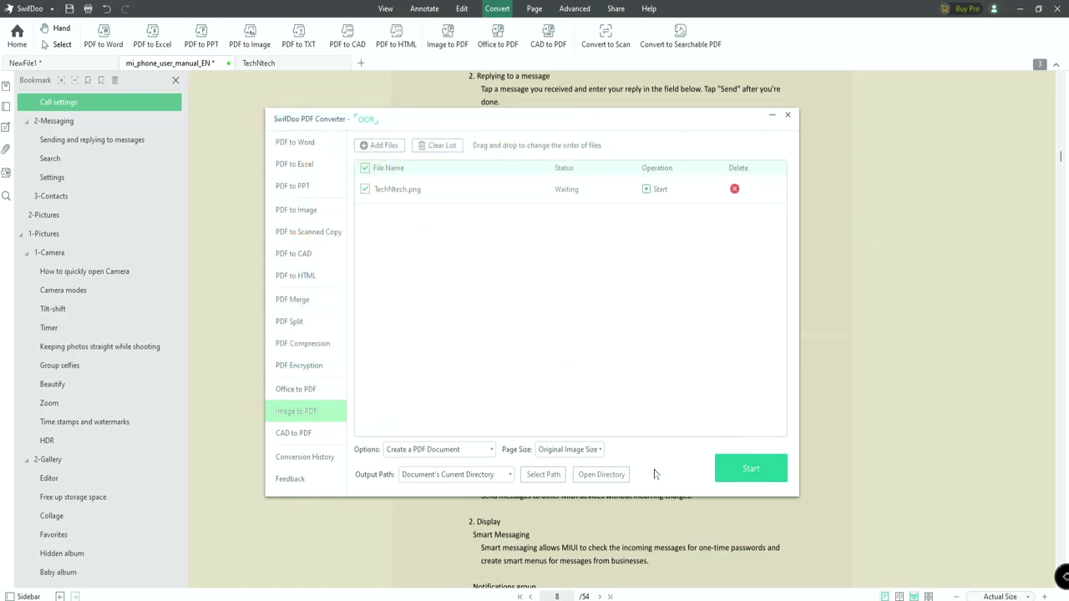
# - Convert the image with the Create a PDF Document option and view the whole resulting page at 75% zoom
pyautogui.click(436, 456)
pyautogui.click(436, 451)
pyautogui.click(436, 448)
pyautogui.click(479, 380)
pyautogui.click(751, 468)
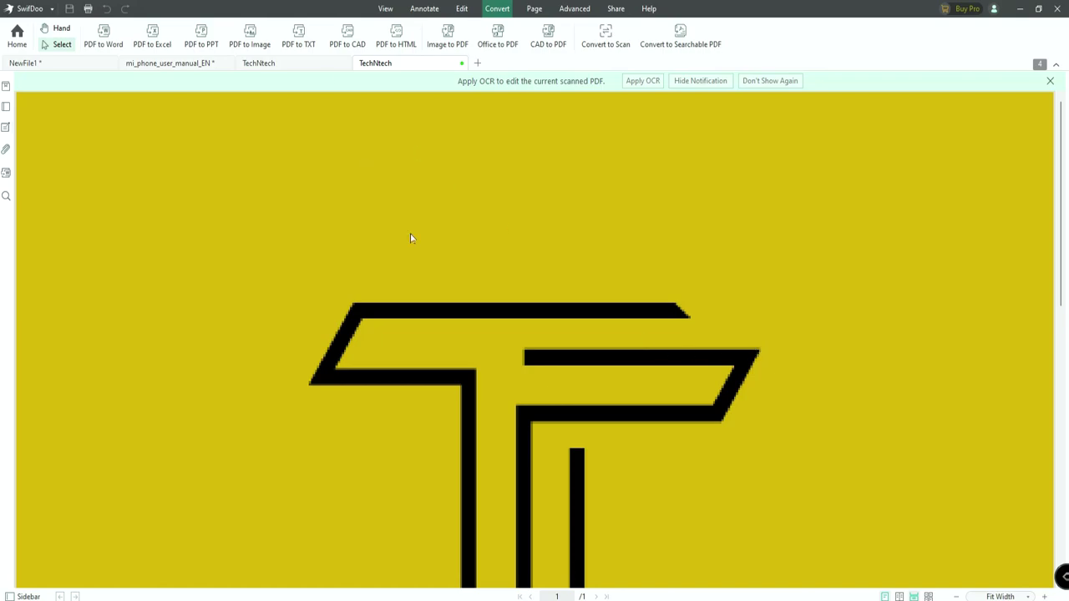
pyautogui.scroll(-5, 370, 170)
pyautogui.scroll(-3, 515, 376)
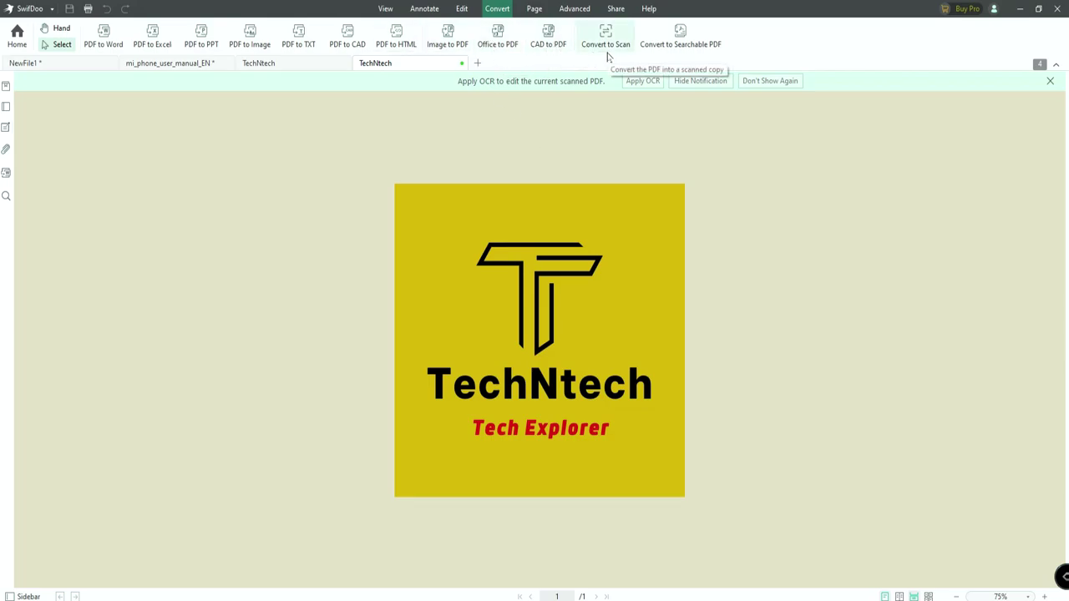
# - Examine the phone manual's page thumbnails in the page management view and bring up the advanced document tools
pyautogui.click(533, 9)
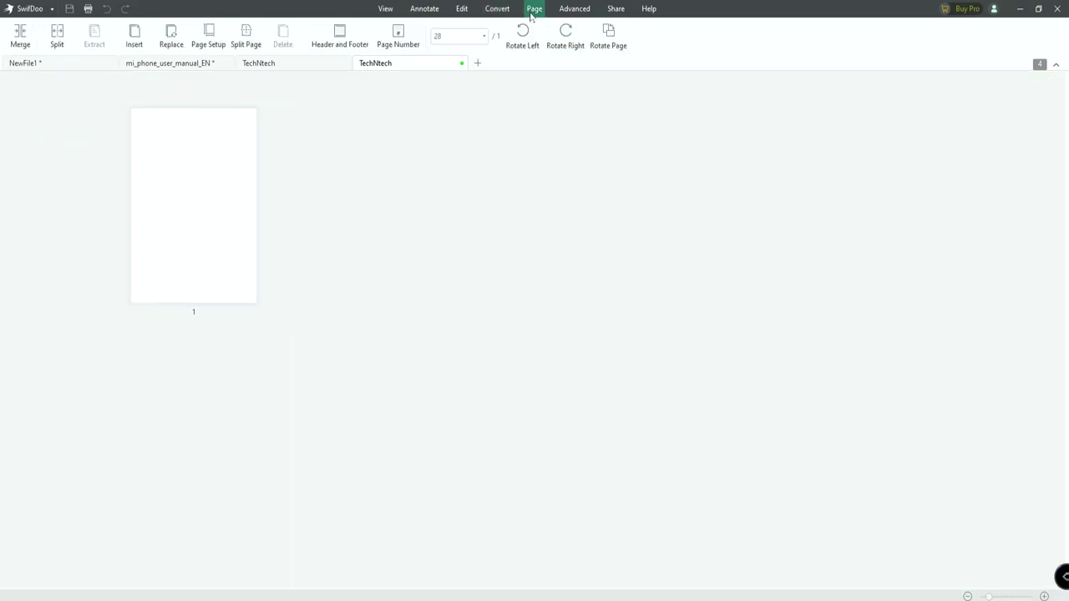
pyautogui.click(153, 66)
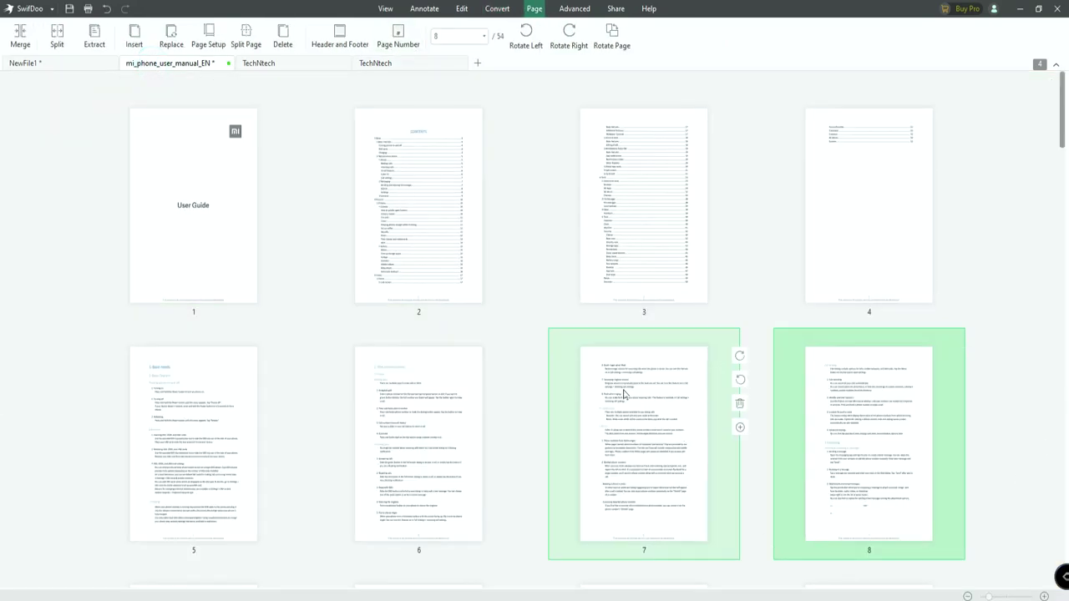
pyautogui.scroll(-2, 673, 384)
pyautogui.scroll(-1, 670, 388)
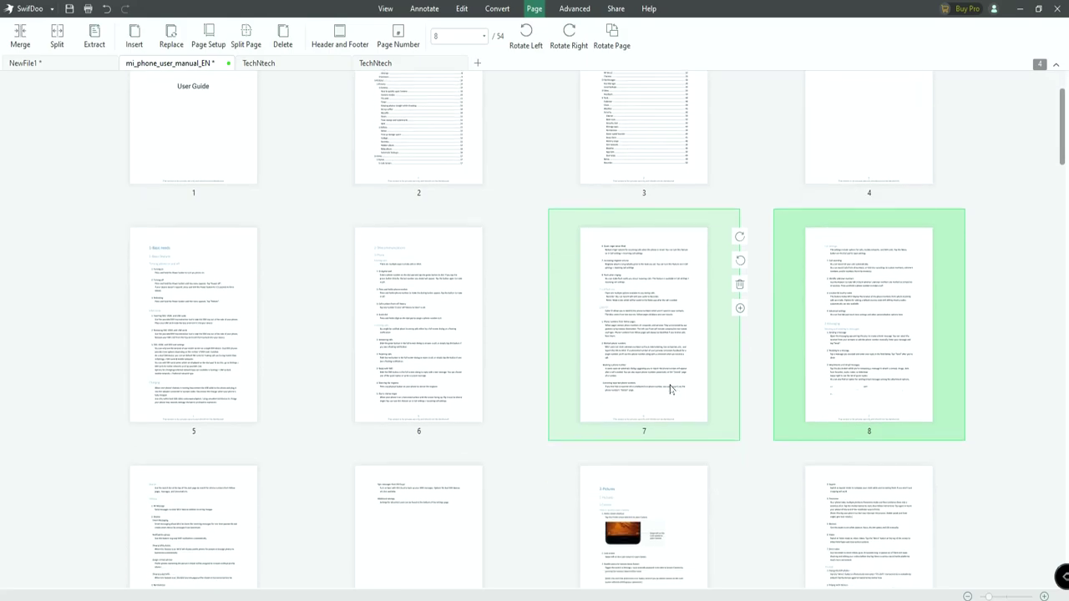
pyautogui.click(569, 8)
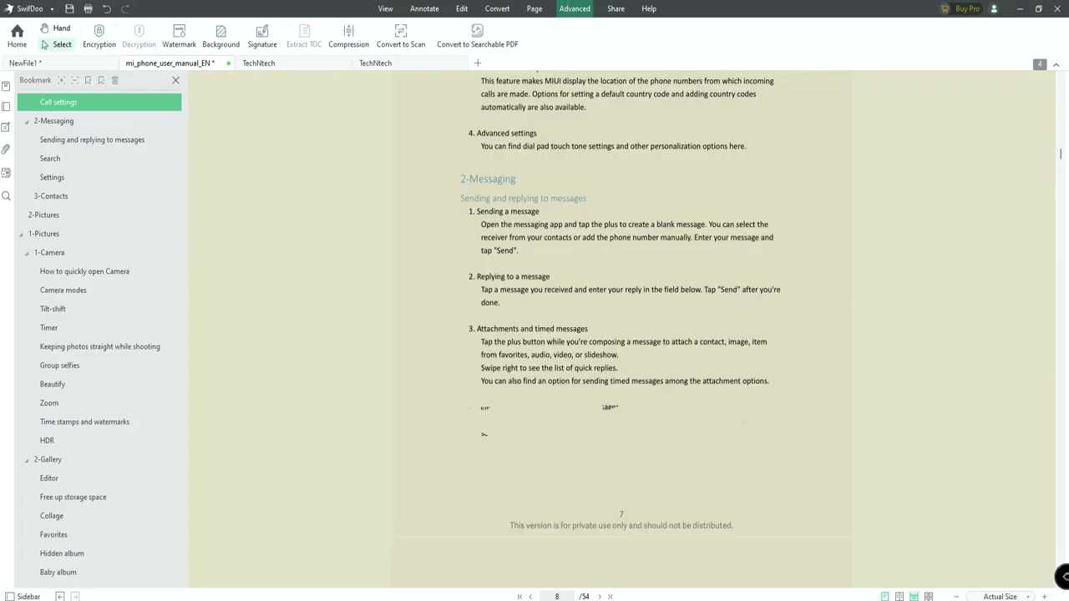
pyautogui.scroll(5, 572, 322)
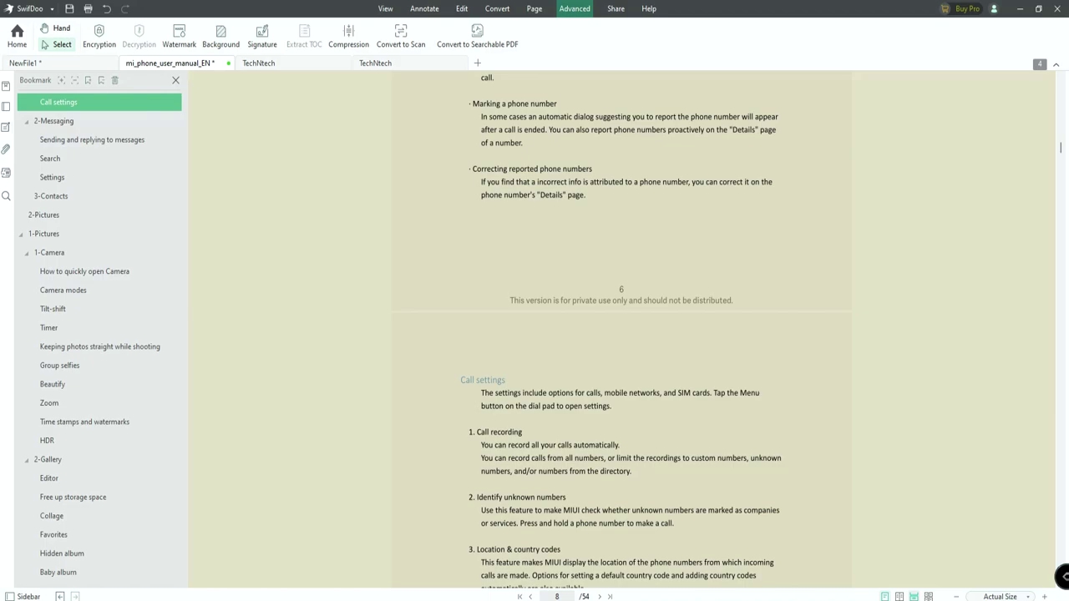
# - Try enabling an owner password and toggling the print, copy, annotate and edit permissions in the encryption settings
pyautogui.click(99, 37)
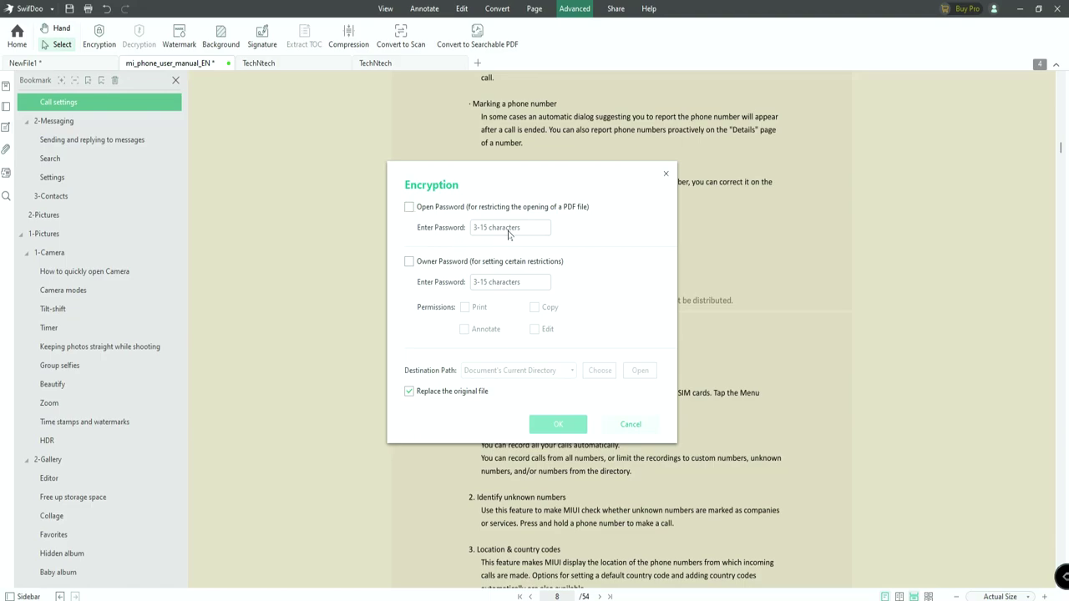
pyautogui.click(409, 261)
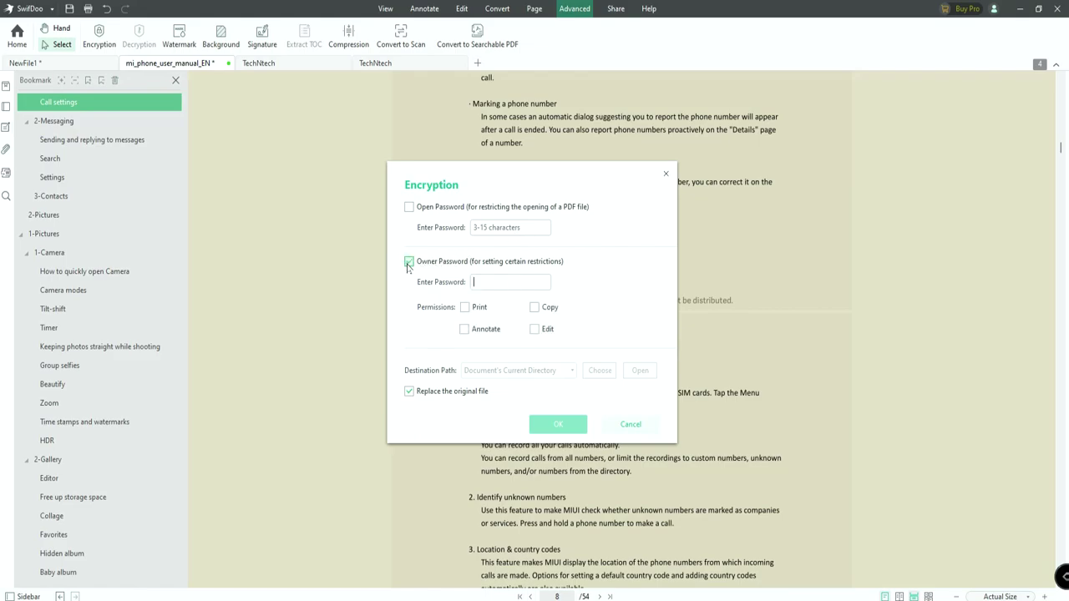
pyautogui.click(479, 309)
pyautogui.click(551, 308)
pyautogui.click(535, 329)
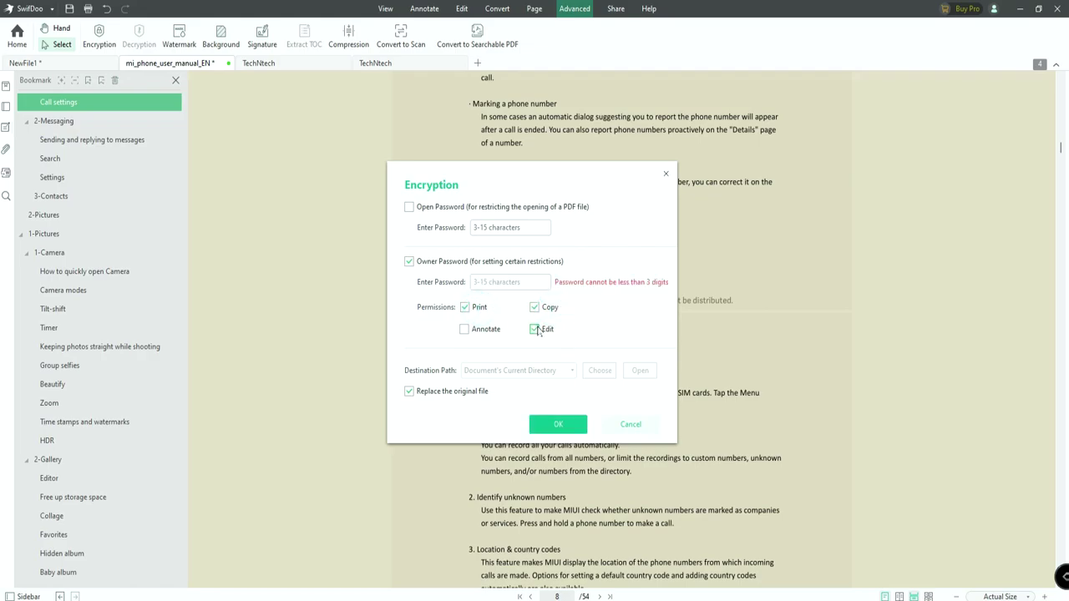
pyautogui.click(468, 331)
pyautogui.click(489, 334)
pyautogui.click(547, 329)
pyautogui.click(544, 309)
pyautogui.click(665, 173)
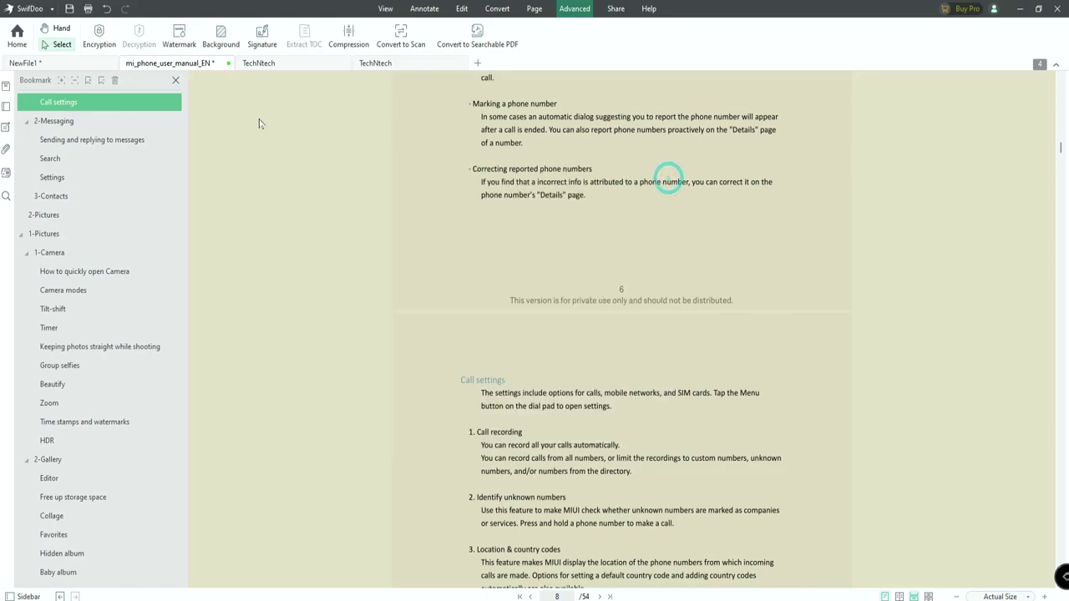
# - Replace the manual's existing watermarks with the tiled CONFIDENTIAL preset and check the watermarked pages
pyautogui.click(178, 46)
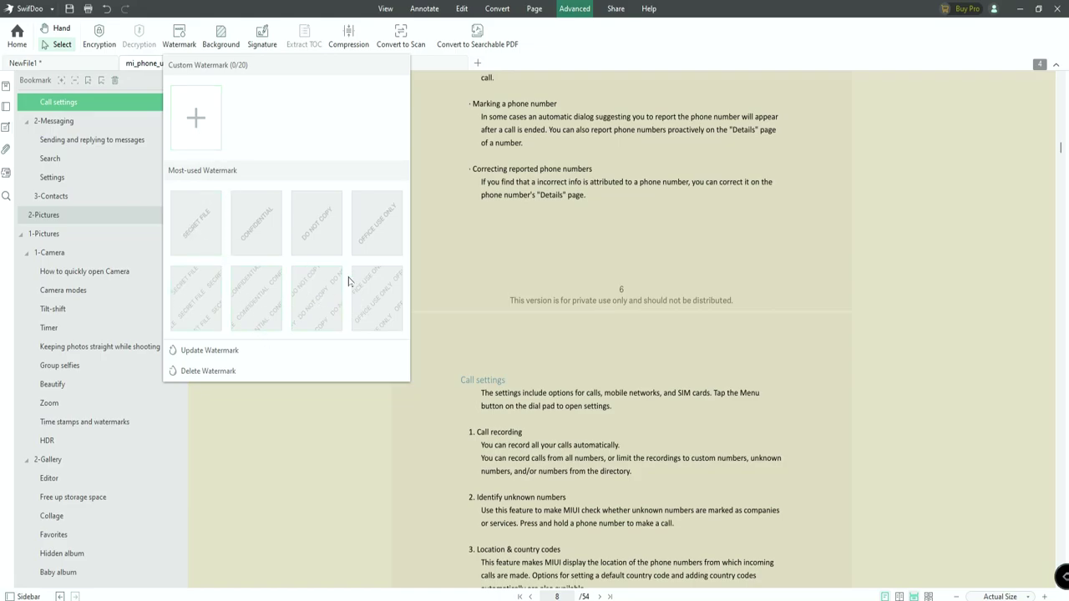
pyautogui.click(267, 241)
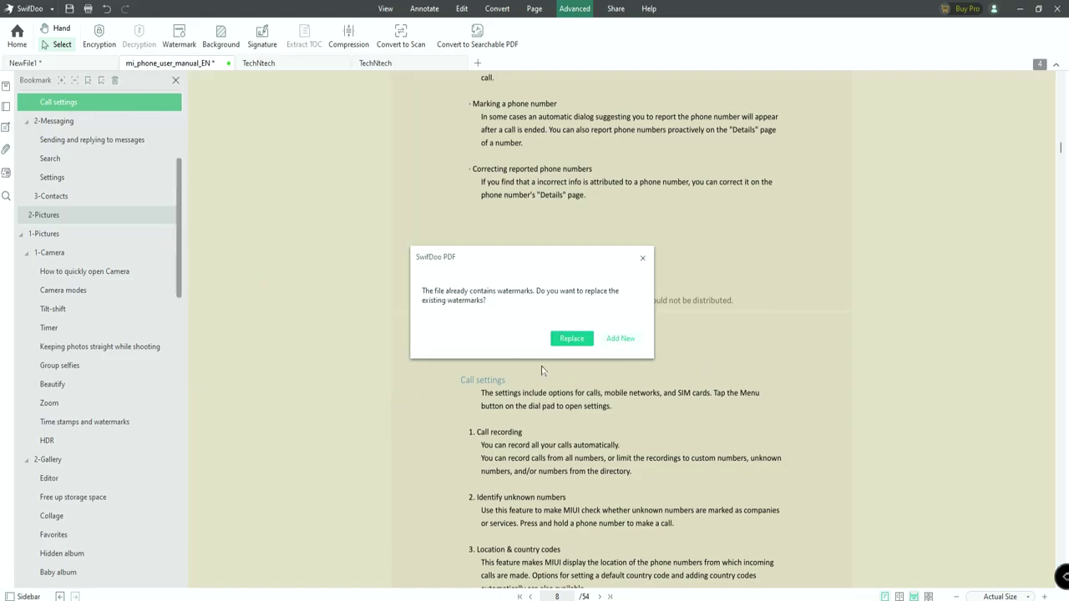
pyautogui.click(572, 339)
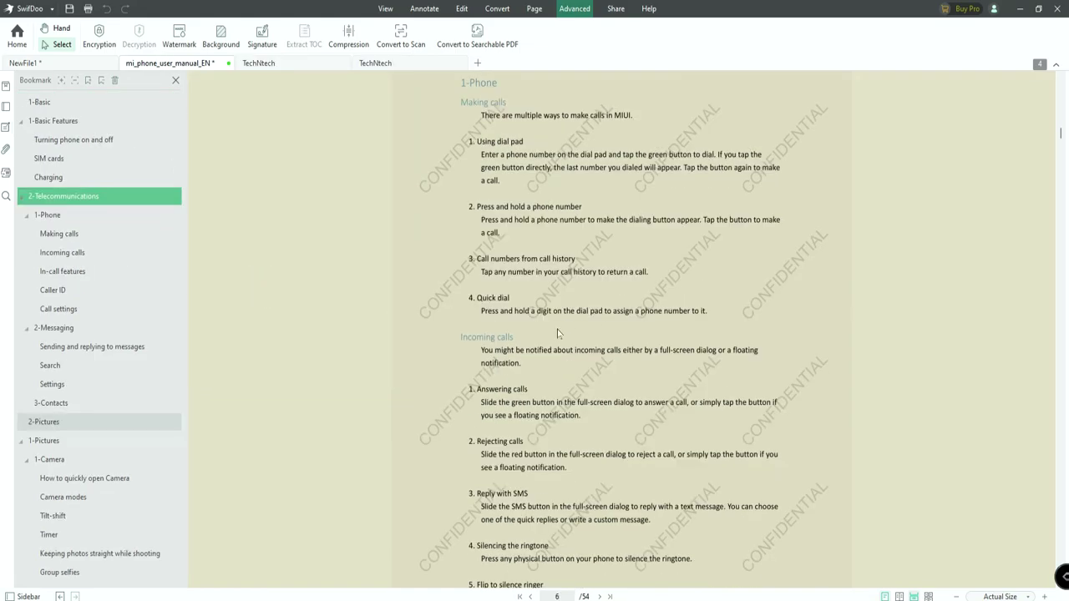
pyautogui.scroll(-5, 582, 435)
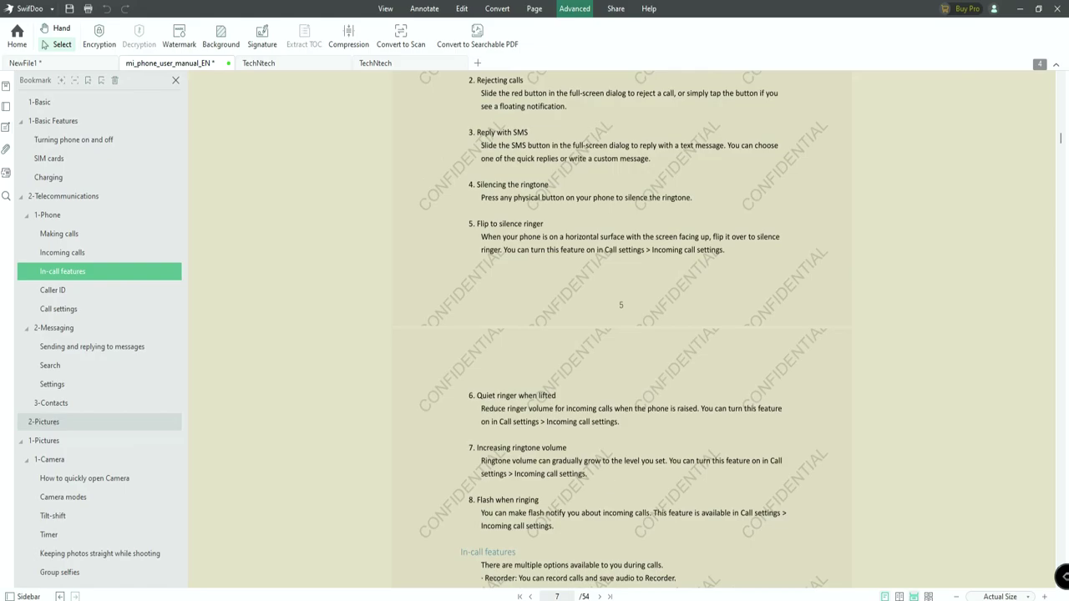
# - Add a solid dark blue background to all pages of the manual, after previewing yellow
pyautogui.click(259, 66)
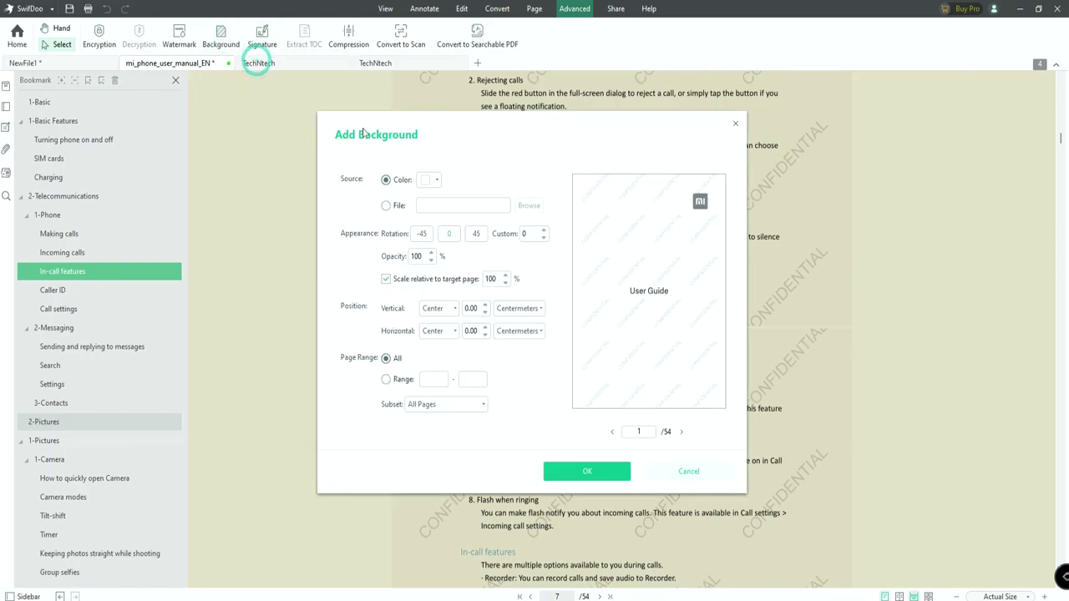
pyautogui.click(426, 182)
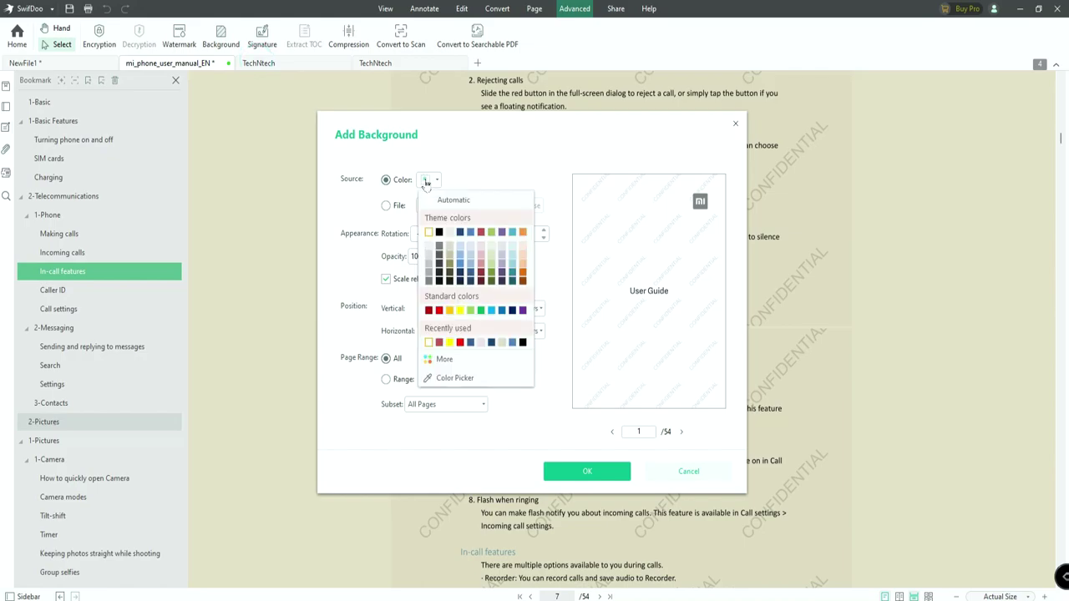
pyautogui.click(459, 311)
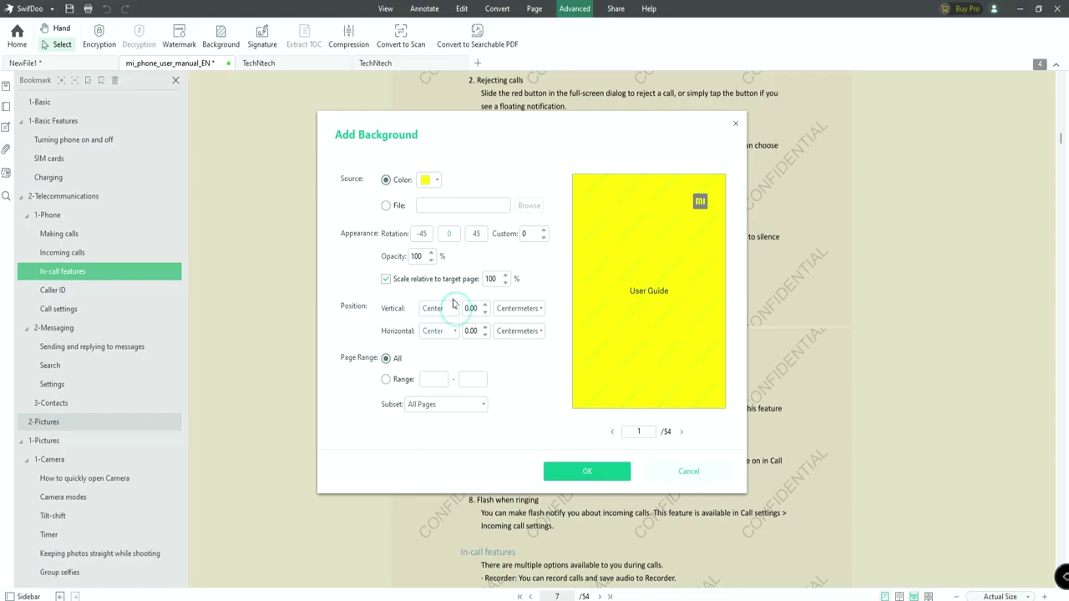
pyautogui.click(427, 181)
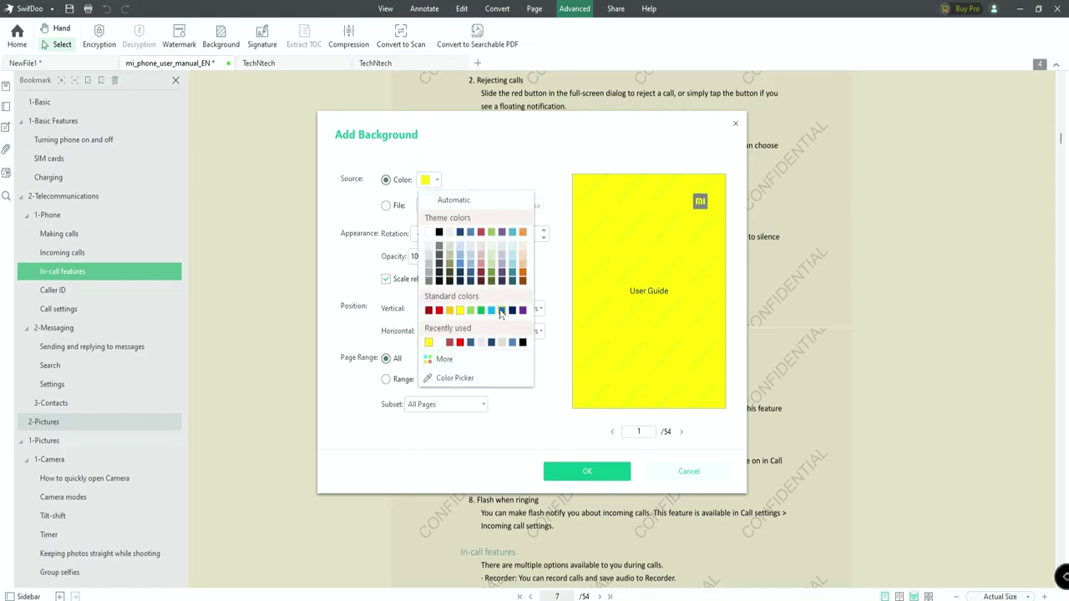
pyautogui.click(514, 310)
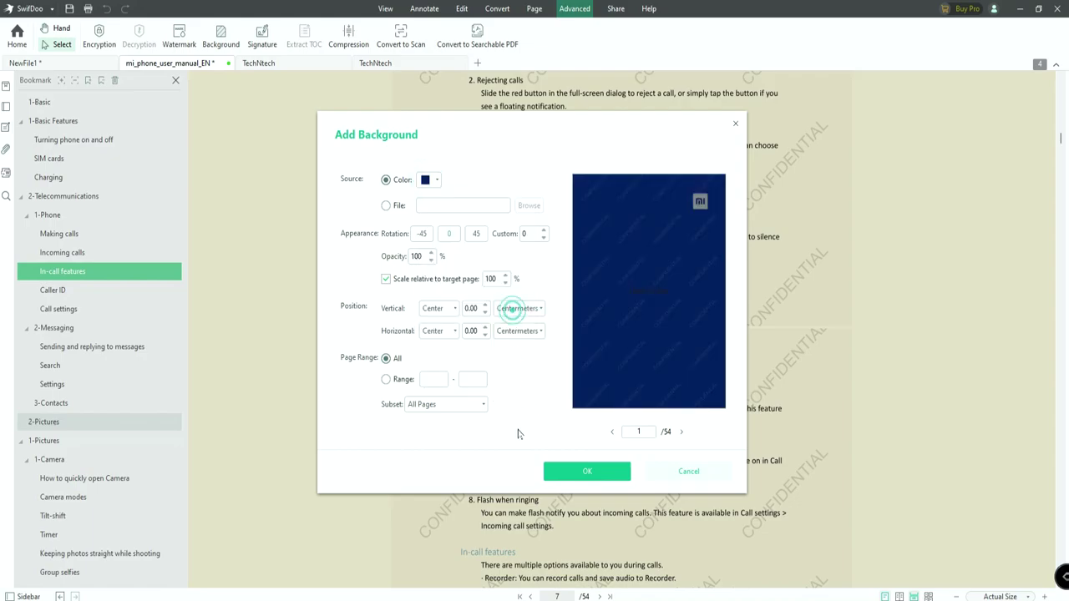
pyautogui.click(579, 471)
# - Switch to the browser, look through SwifDoo's Edit PDF and Convert PDF web pages, and show the desktop
pyautogui.scroll(20, 651, 459)
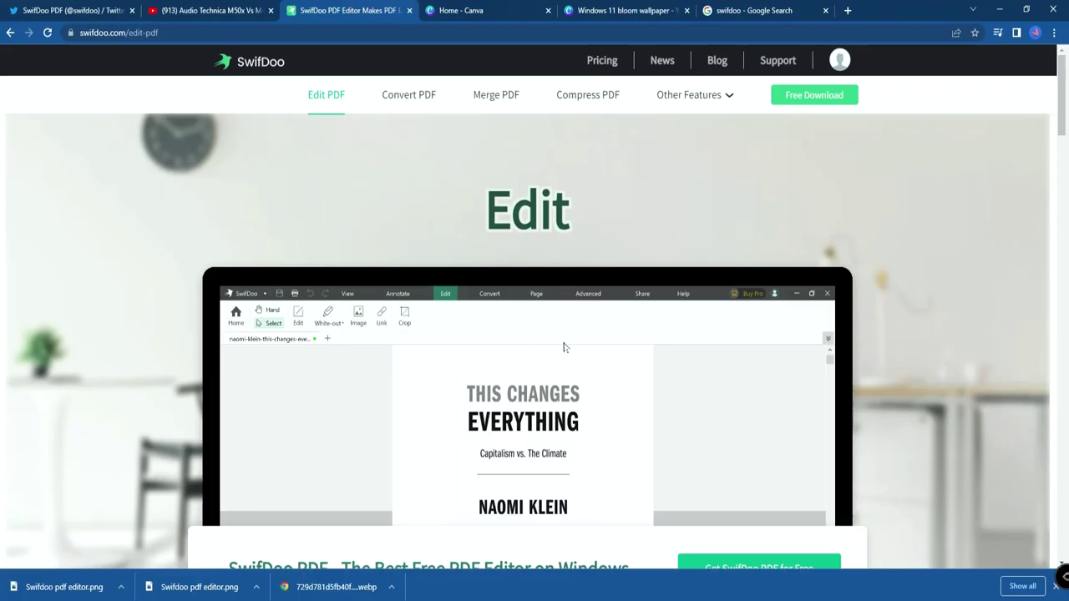
pyautogui.scroll(-10, 565, 346)
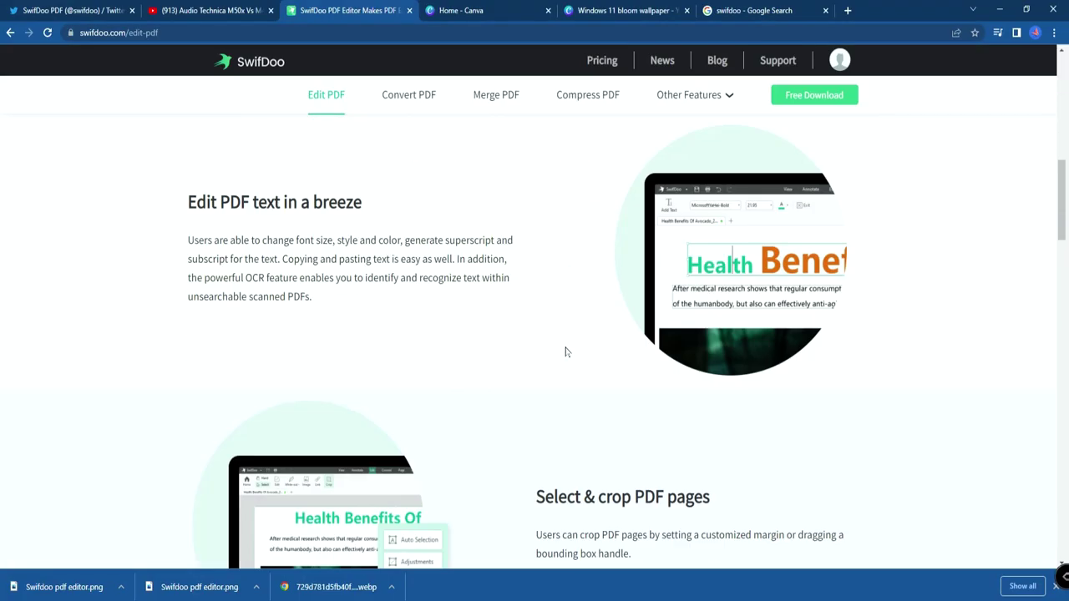
pyautogui.scroll(15, 542, 360)
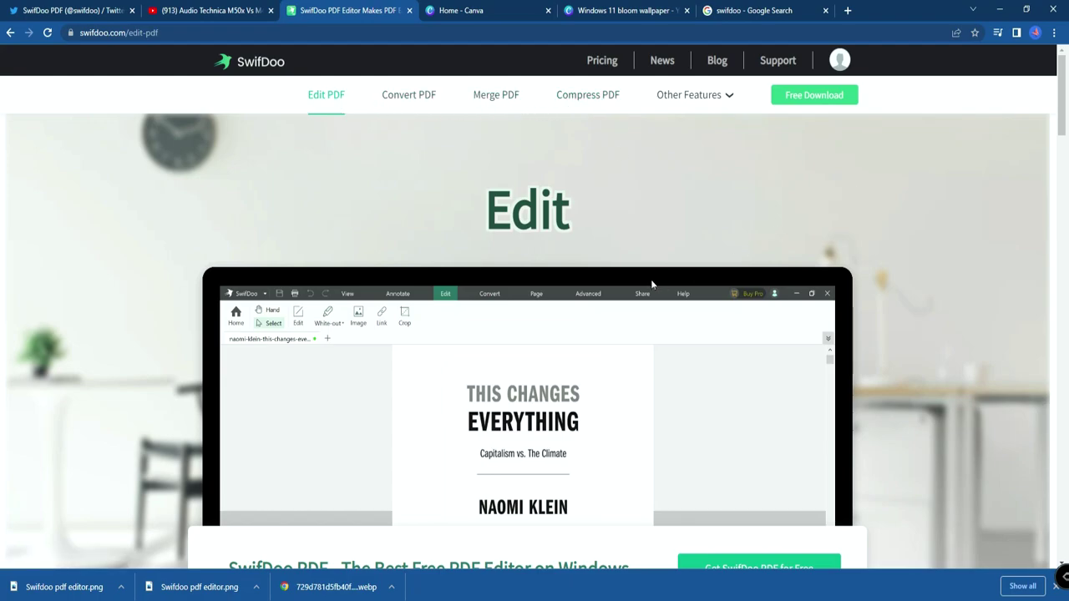
pyautogui.scroll(-3, 658, 278)
pyautogui.scroll(-2, 641, 285)
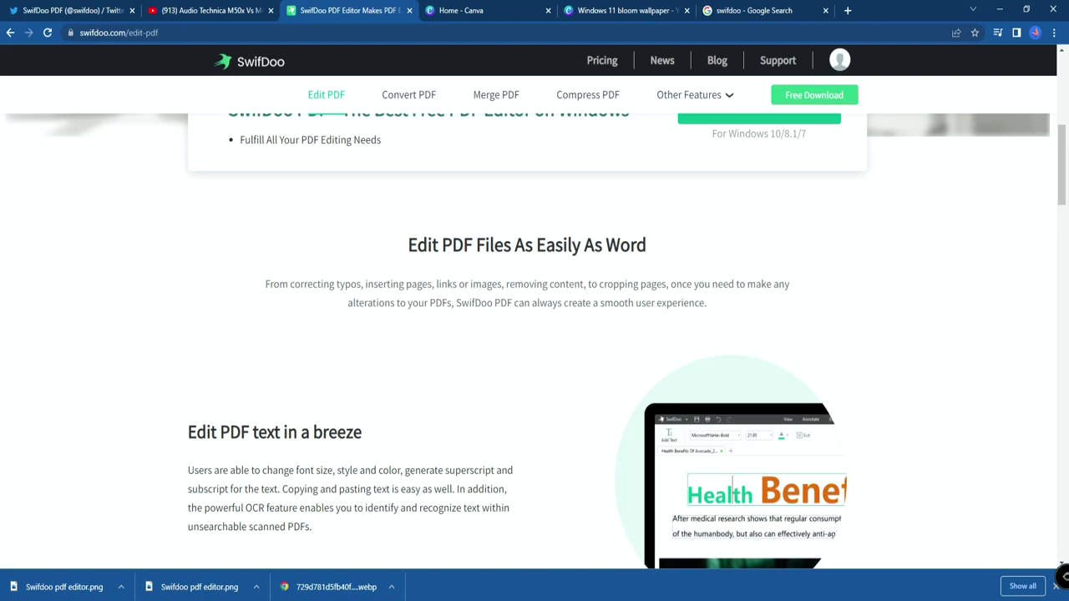
pyautogui.scroll(5, 487, 259)
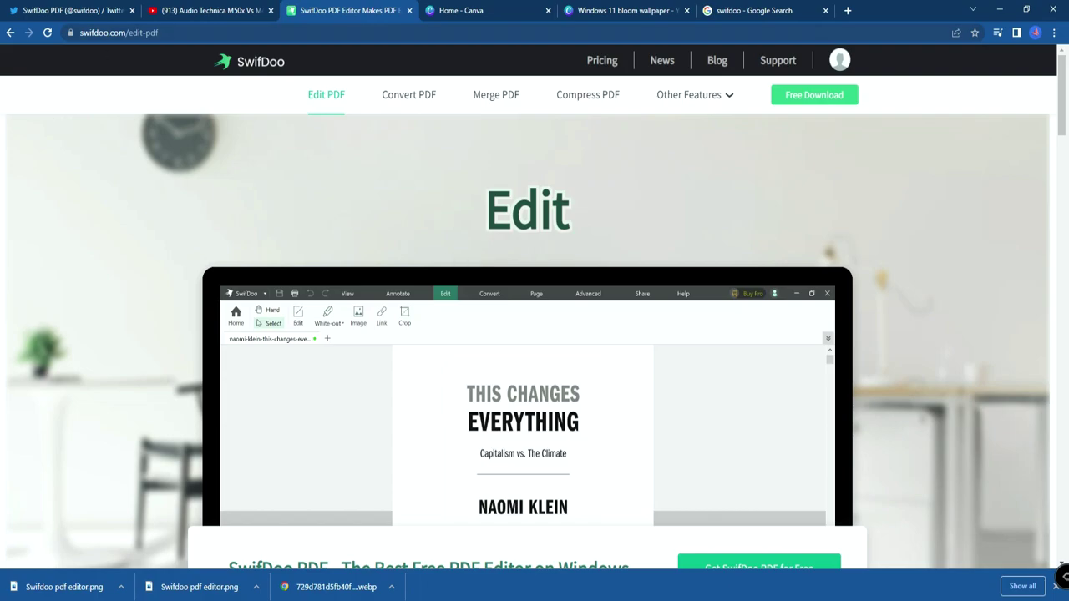
pyautogui.click(429, 104)
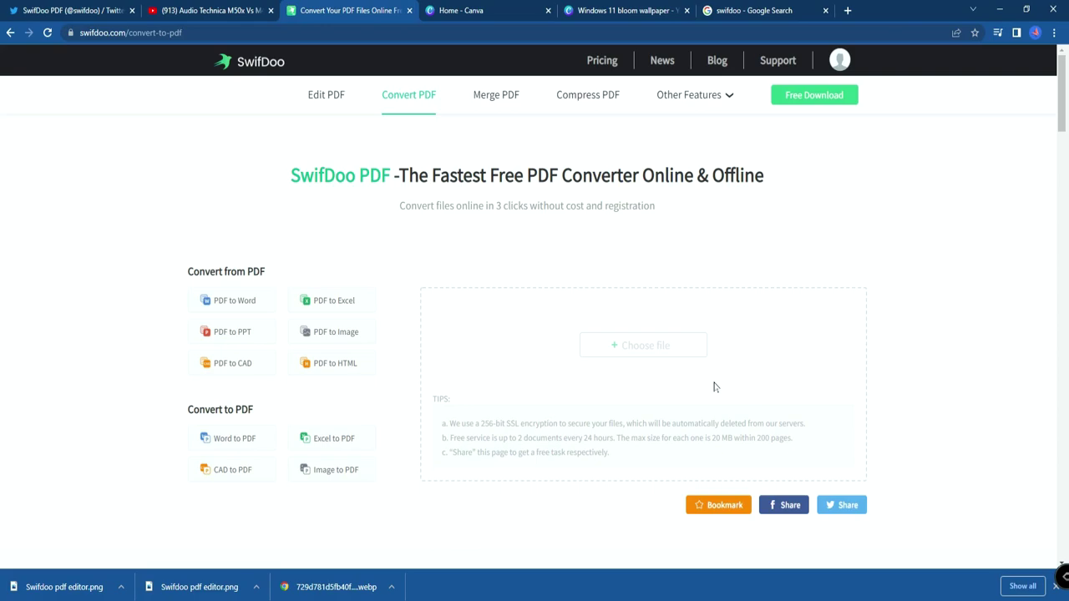
pyautogui.press('super+d')
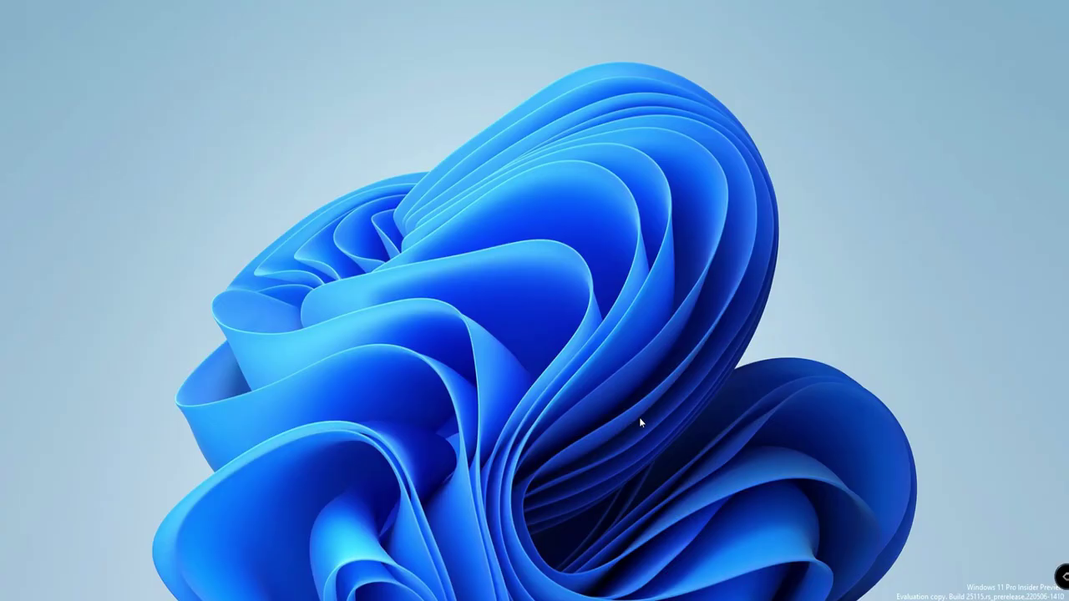